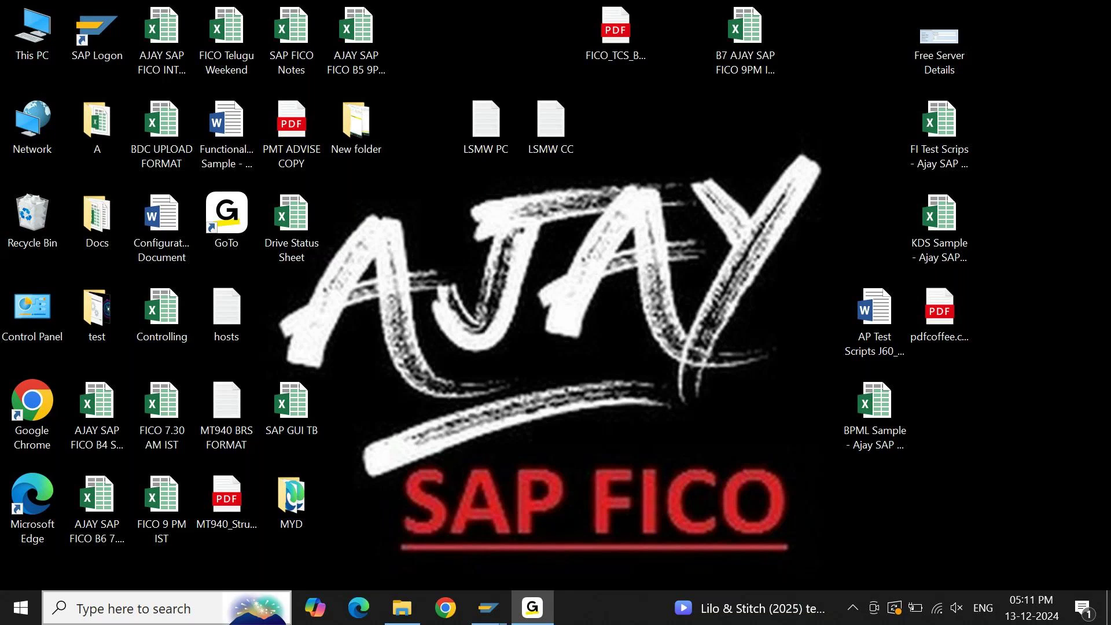
Bring the SAP Easy Access window back to the front from the taskbar
mouse_move(493, 622)
click(540, 526)
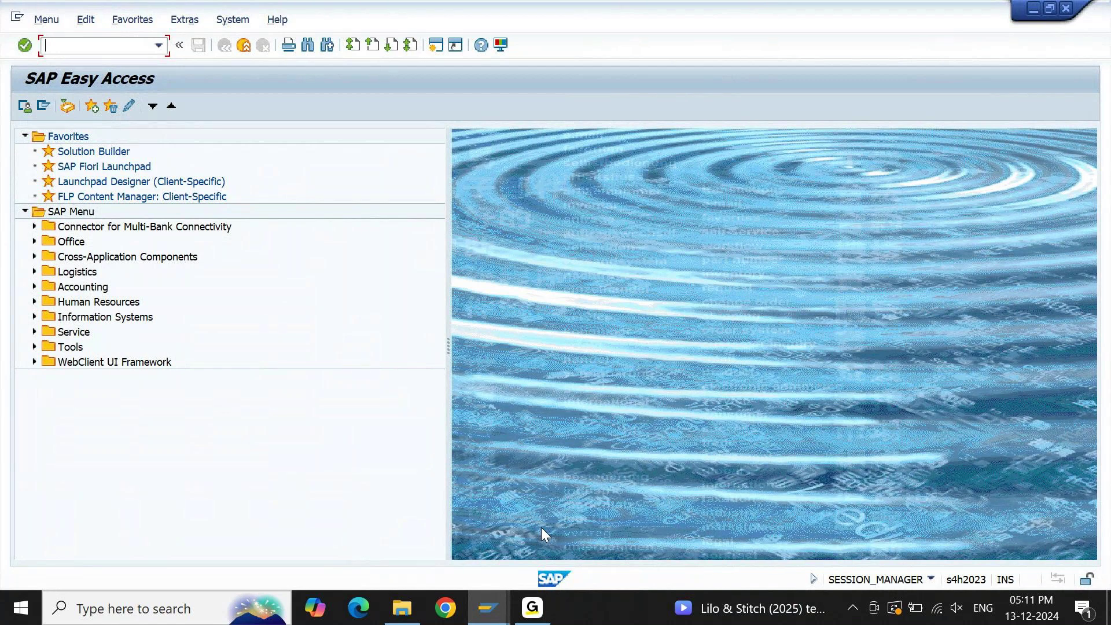
text(MIRO)
key(Return)
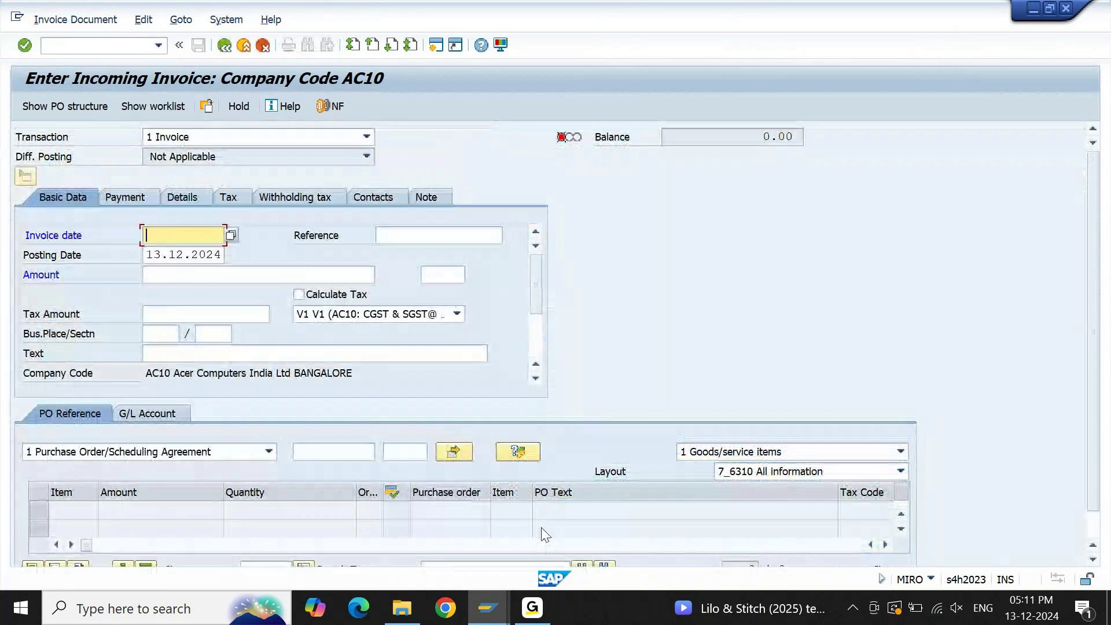
key(BackSpace)
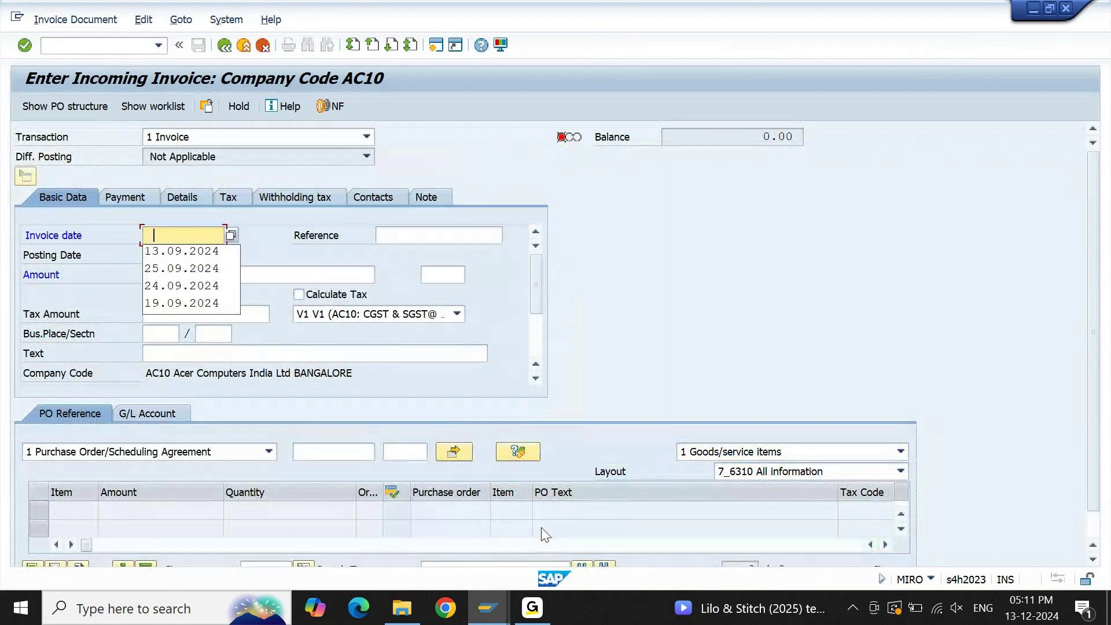
key(Down)
key(Return)
key(Tab)
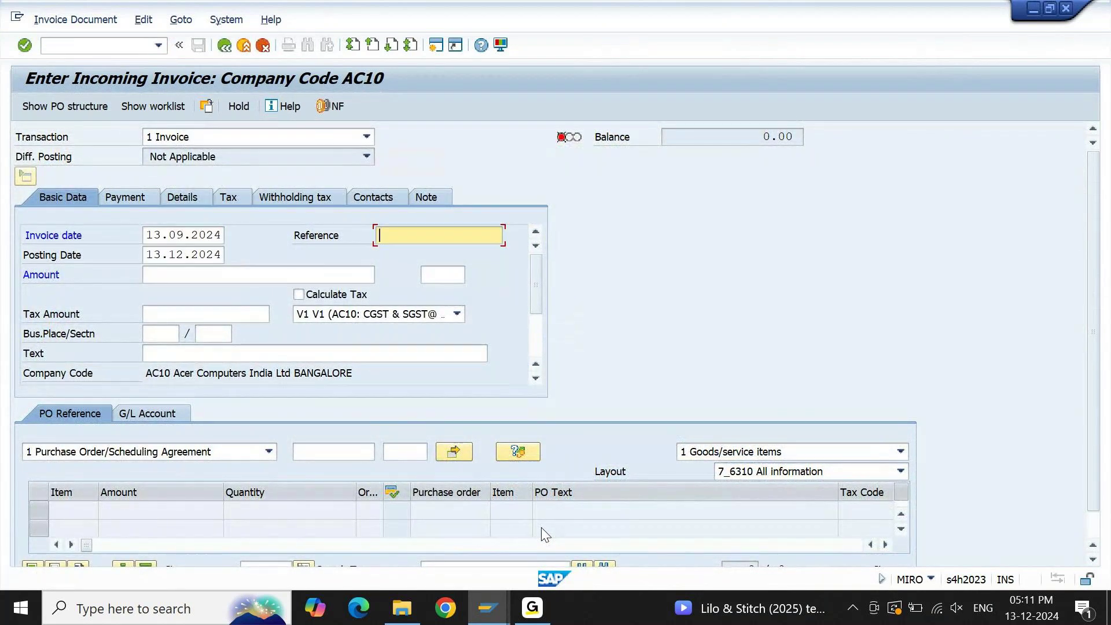
key(BackSpace)
key(Down)
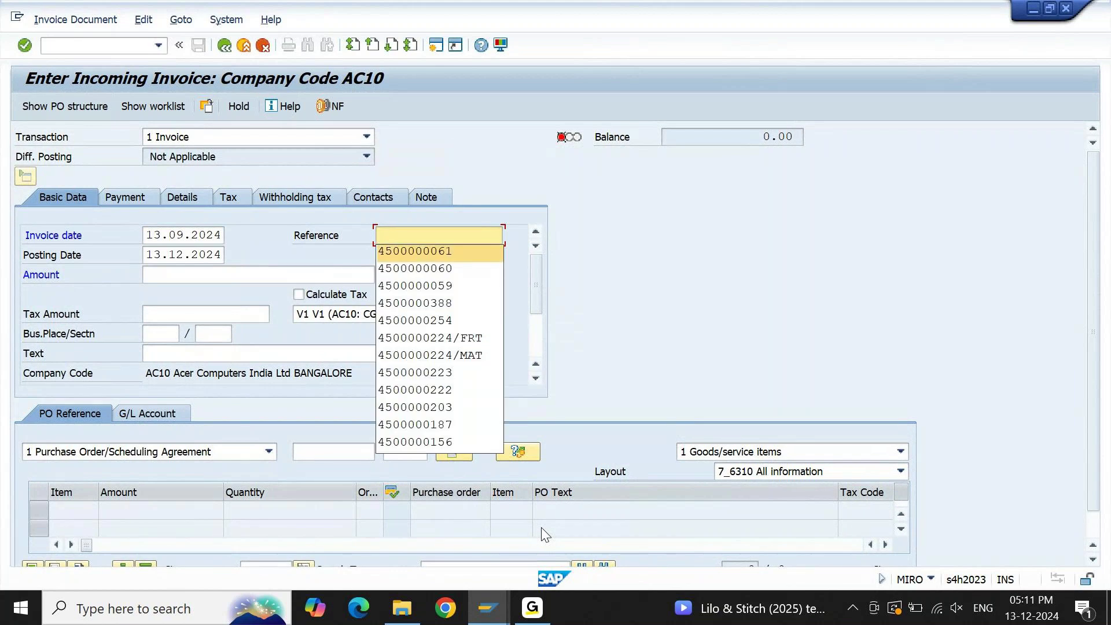
key(Return)
Set posting date 13.09.2024, turn on Calculate Tax, and set business place AC10
key(ctrl+a)
key(ctrl+c)
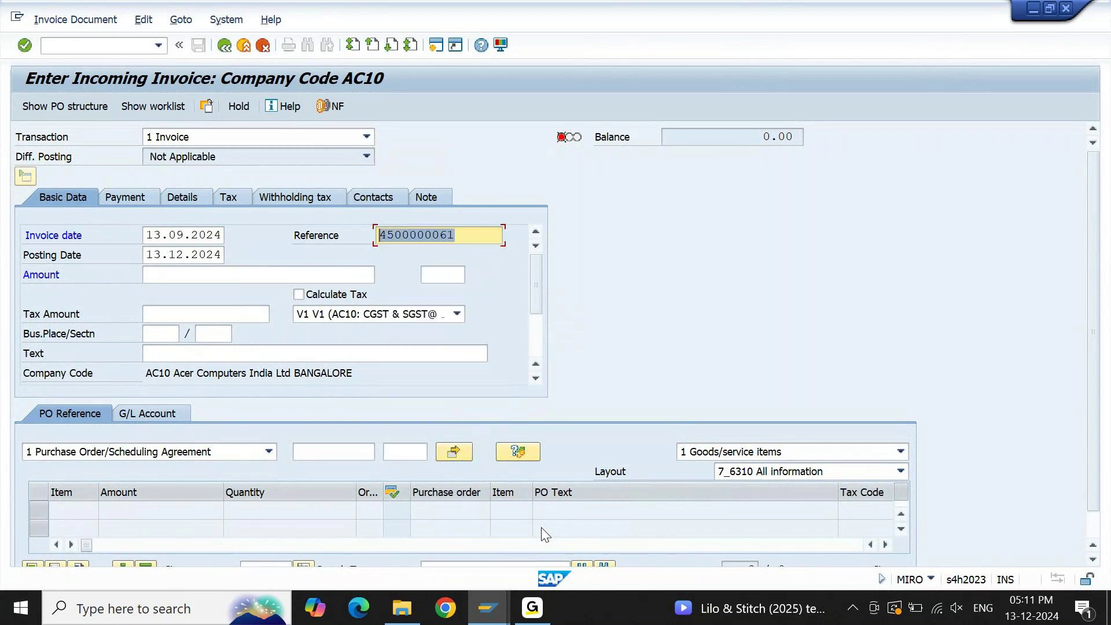
key(Home)
key(Tab)
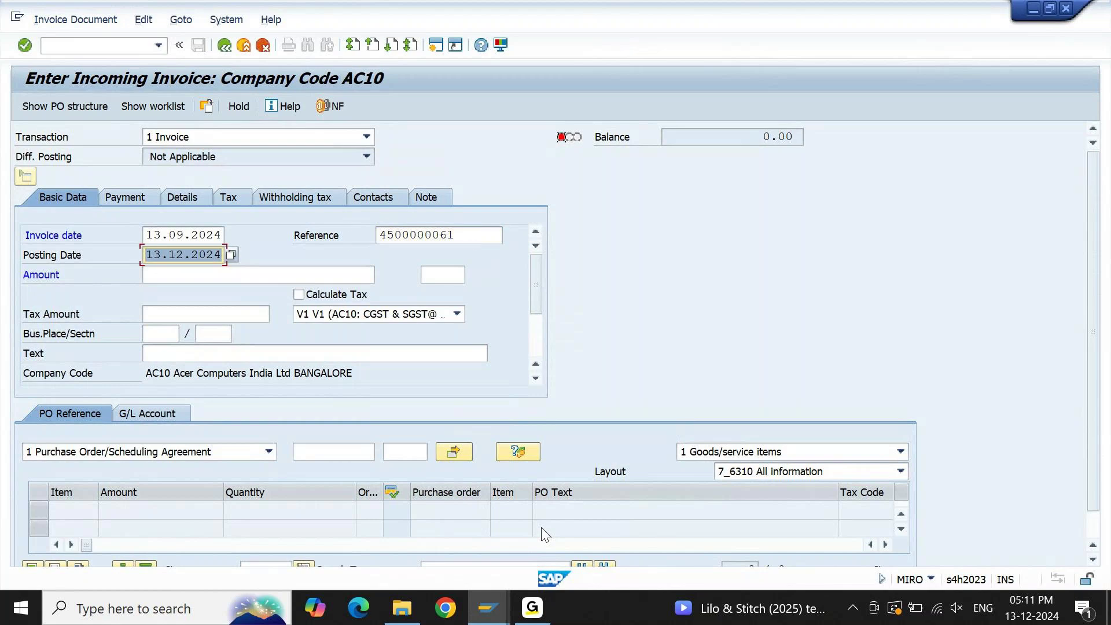
key(BackSpace)
key(Down)
key(Return)
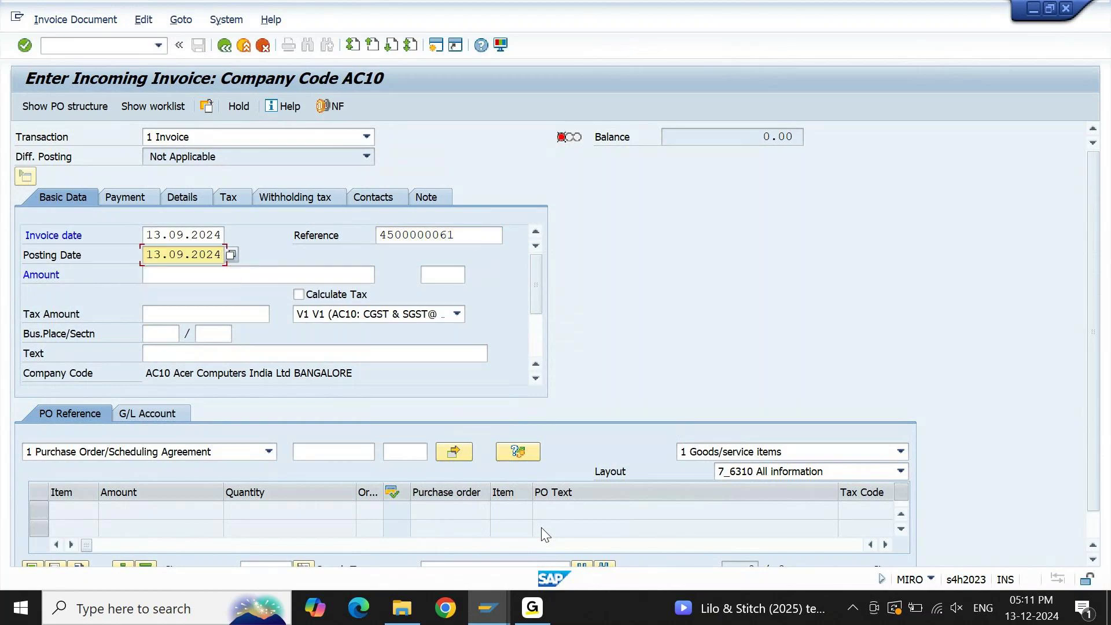
key(Tab)
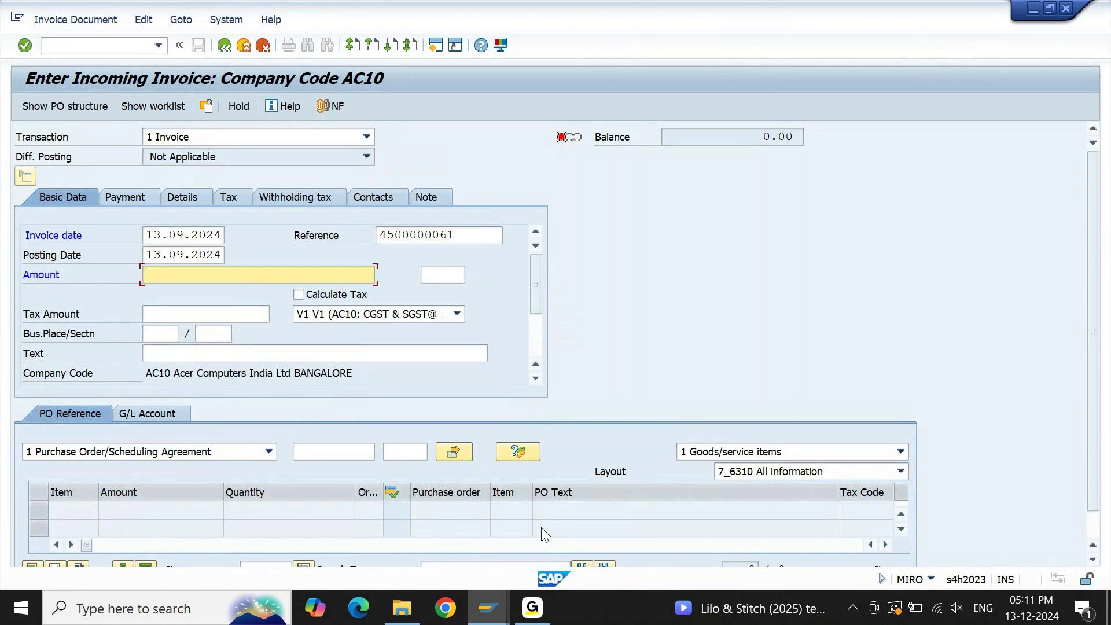
click(299, 295)
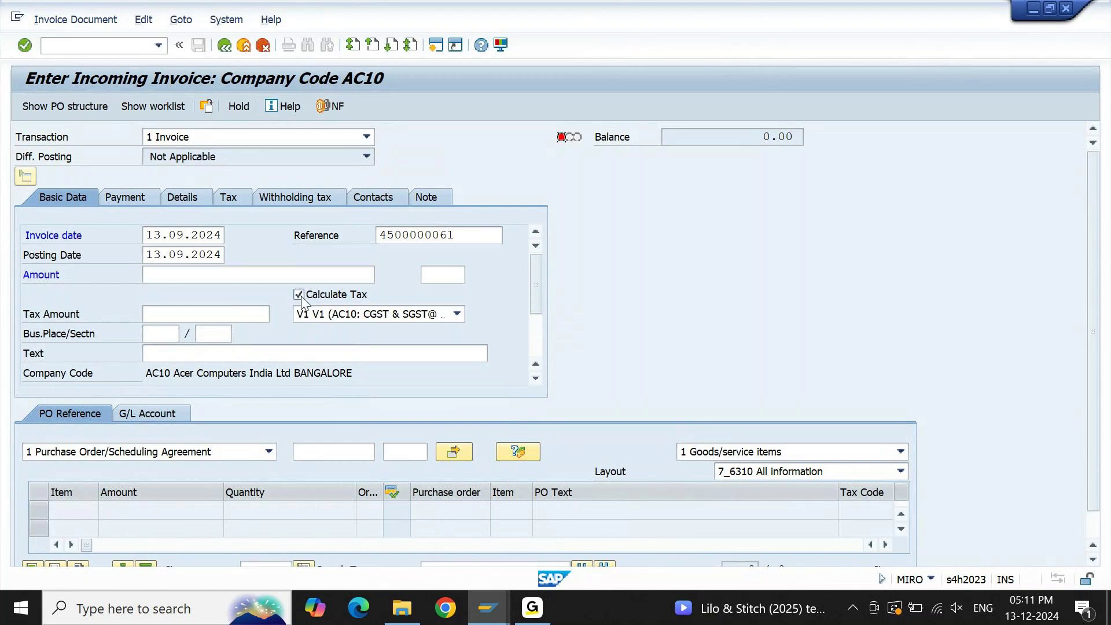
key(Return)
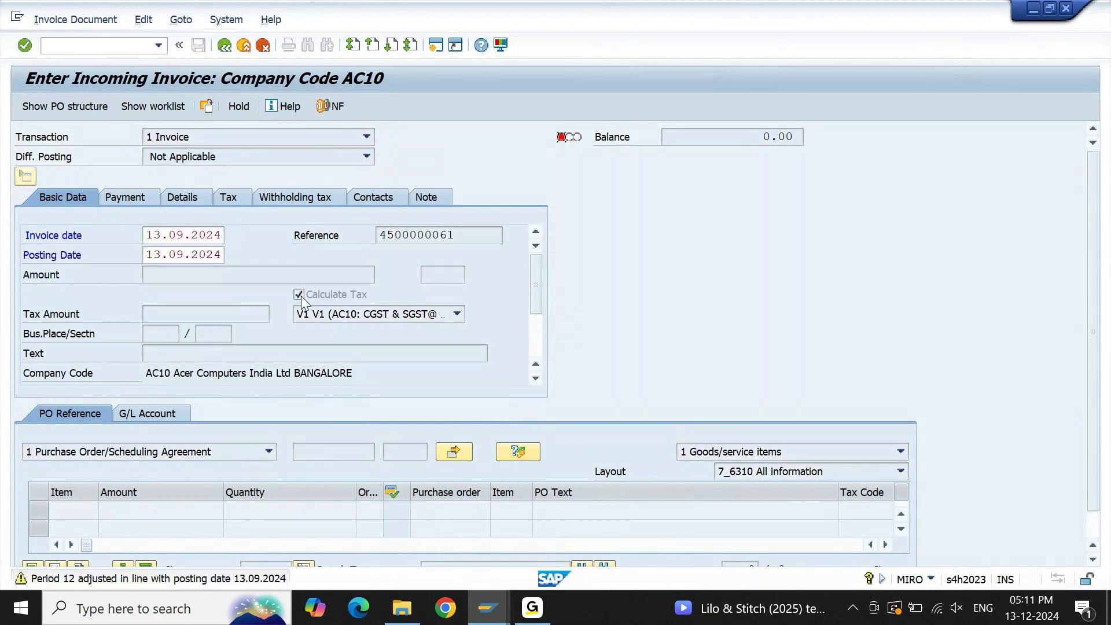
click(165, 333)
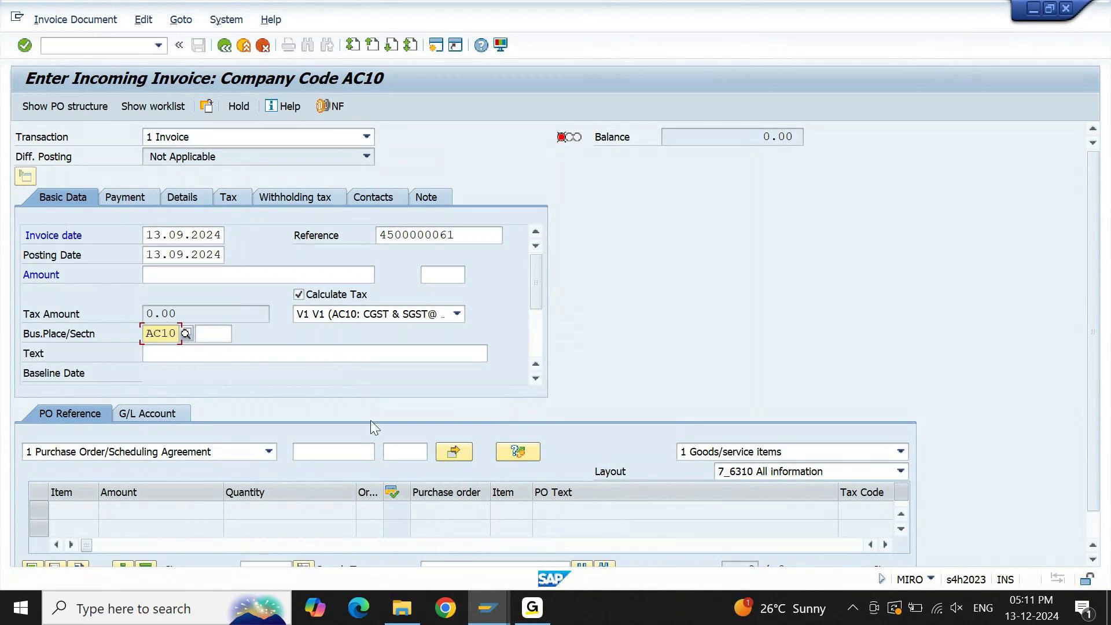
click(357, 453)
click(357, 453)
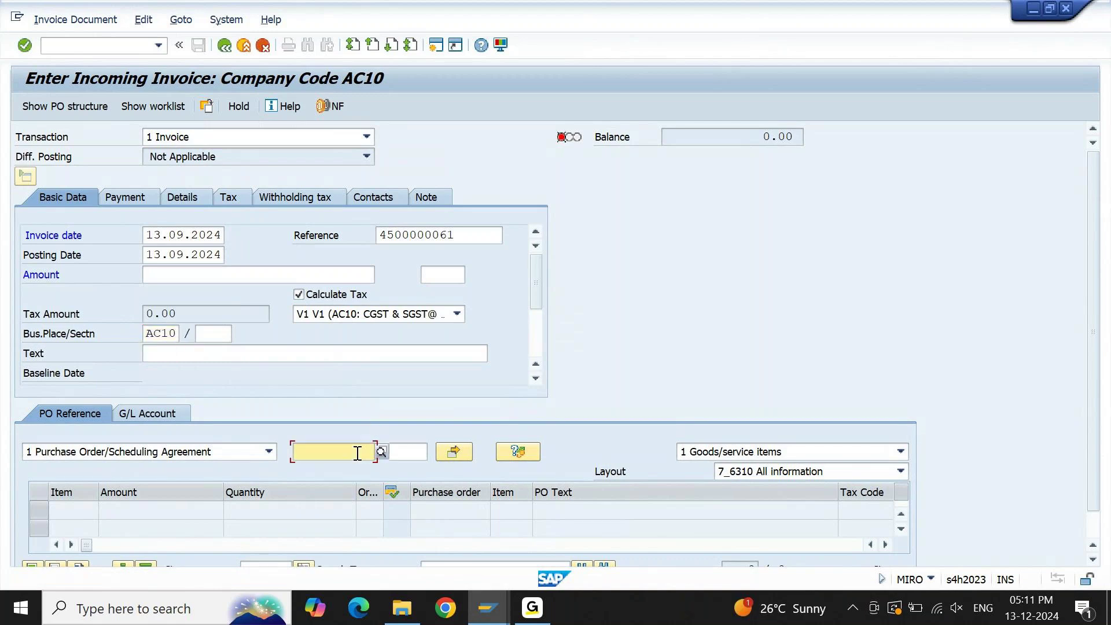
key(ctrl+v)
key(Return)
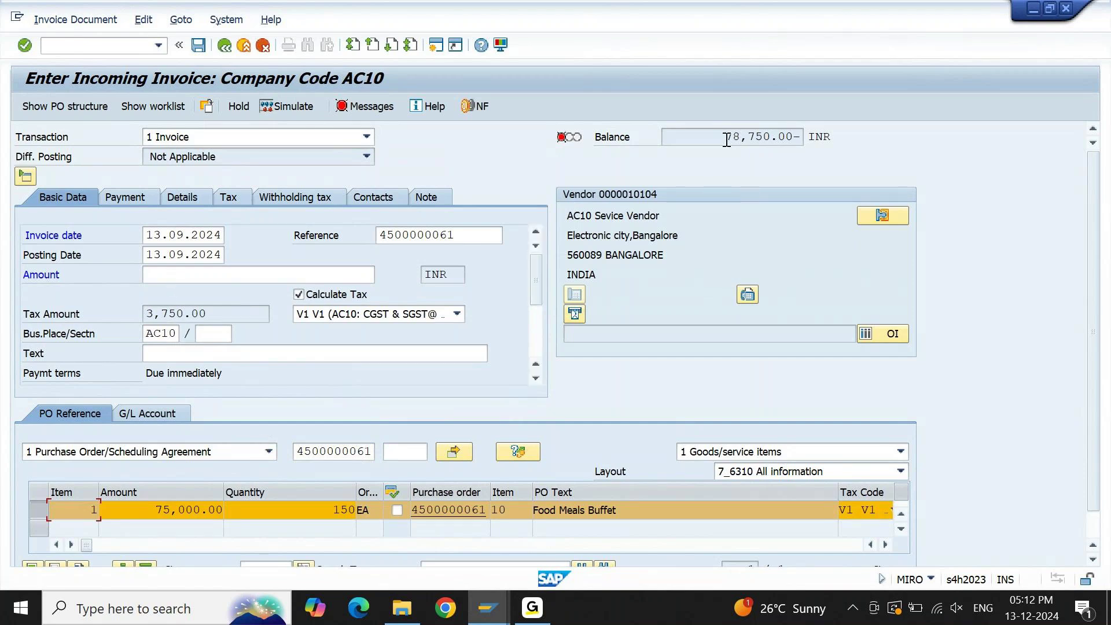
Enter the 78,750.00 balance as the invoice amount and post the invoice
drag(725, 137, 793, 137)
key(ctrl+c)
click(160, 282)
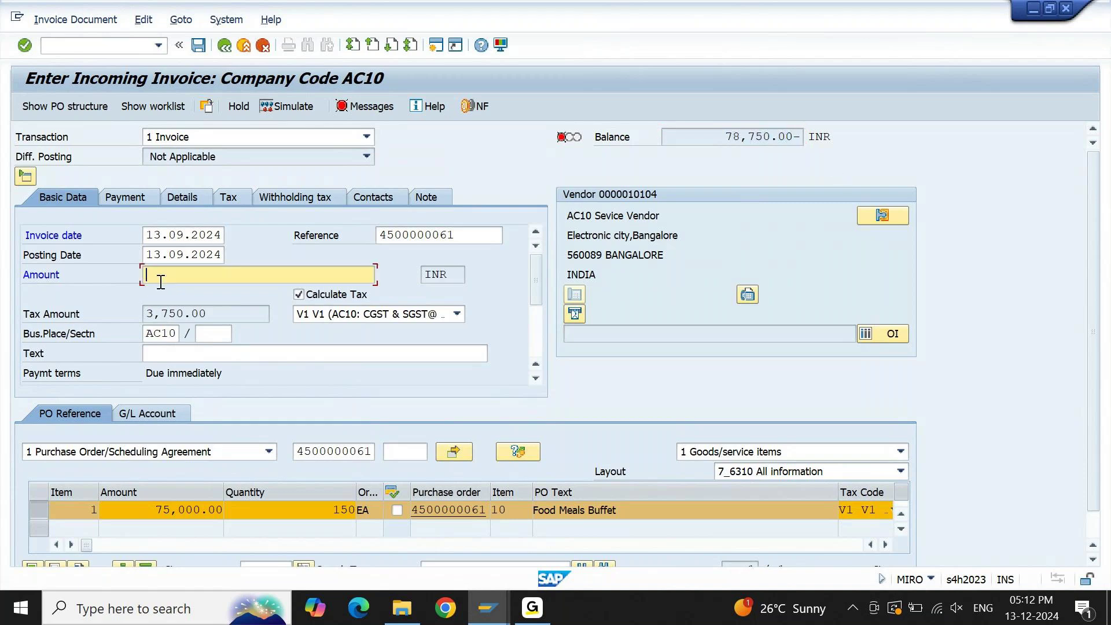
key(ctrl+v)
key(Return)
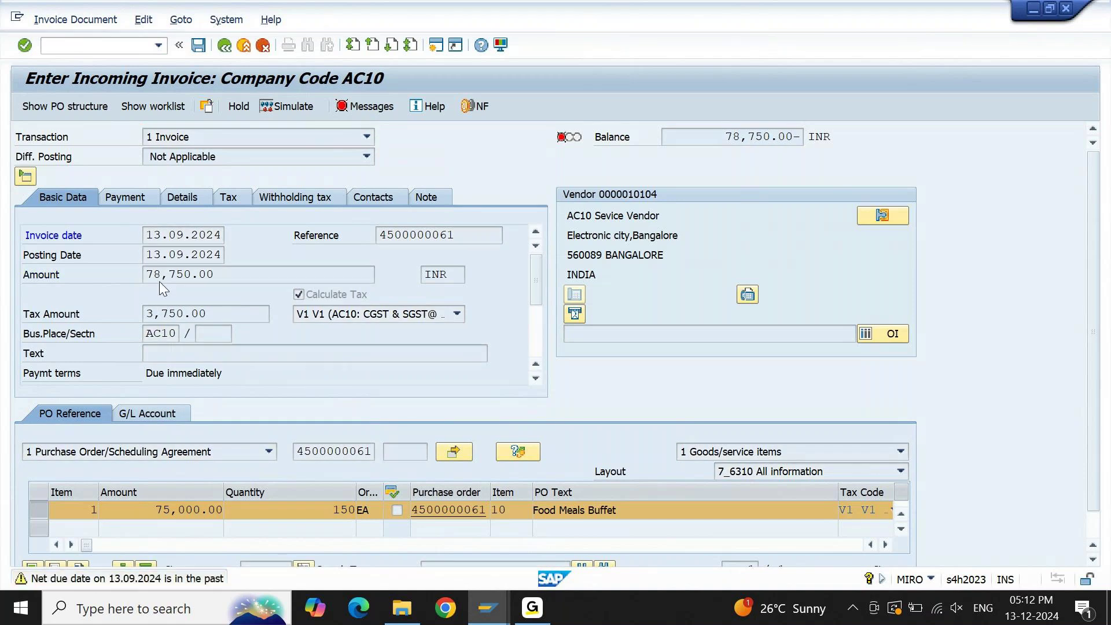
key(Return)
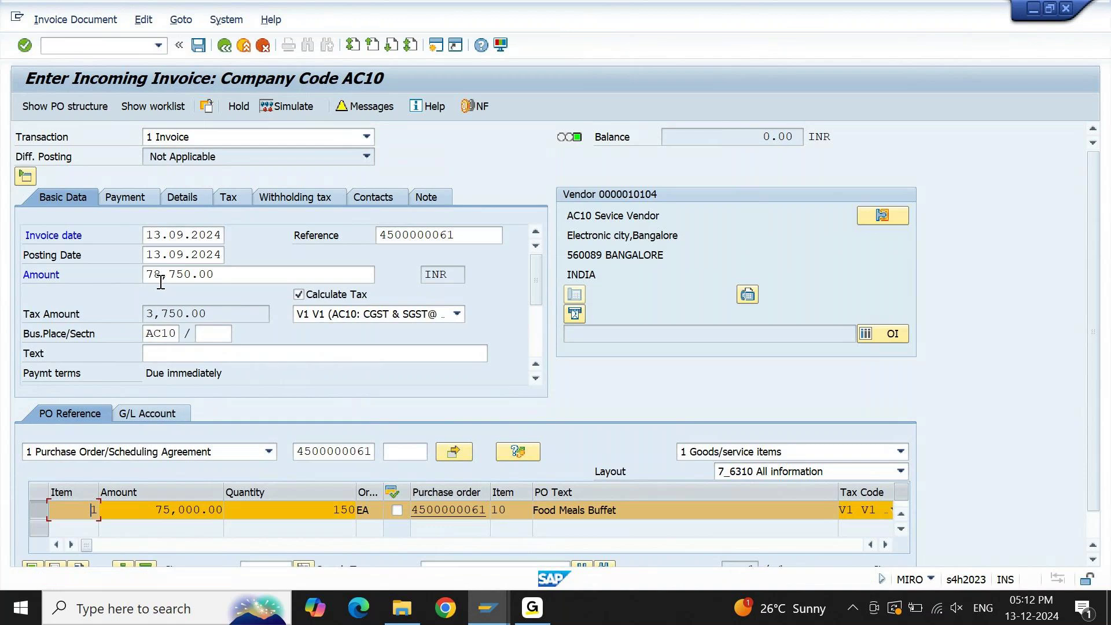
click(201, 54)
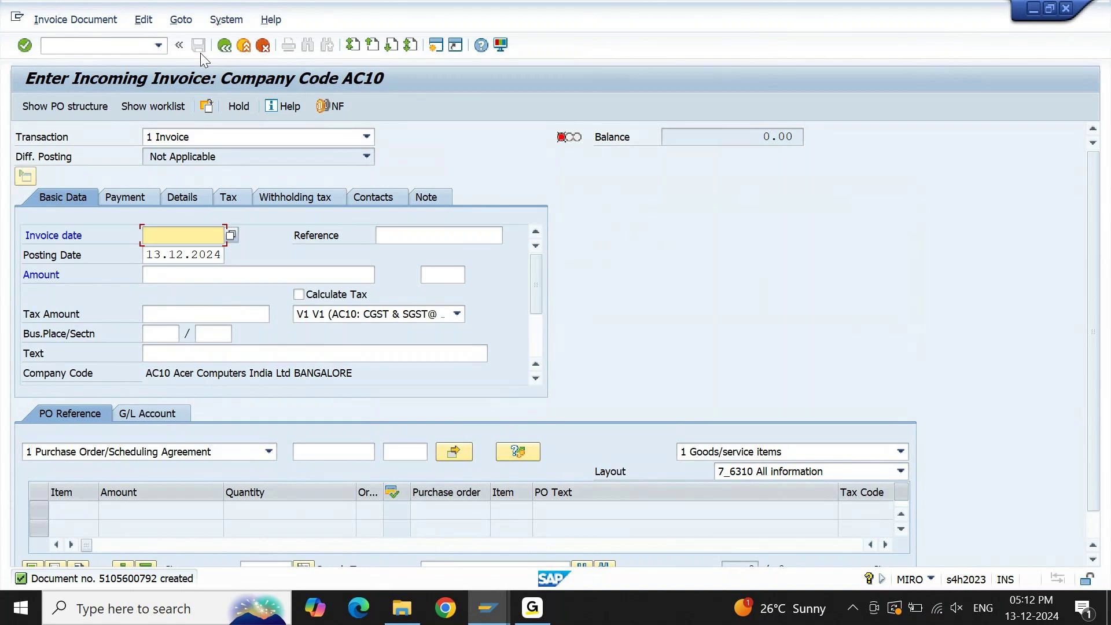
Try displaying the posted invoice document and dismiss the 'document does not exist' message
click(112, 23)
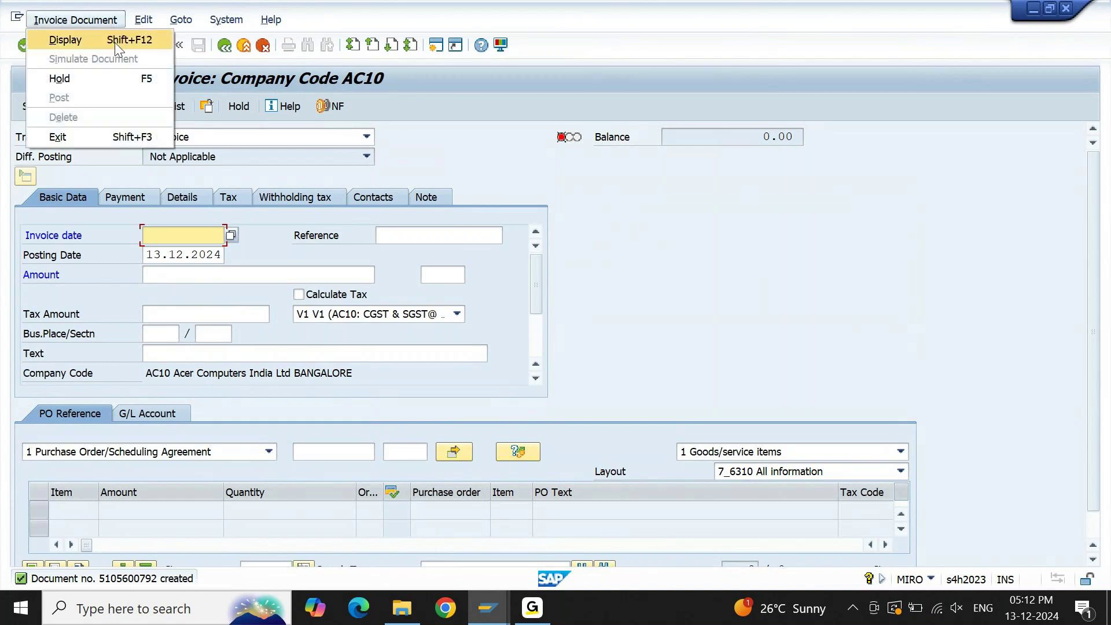
click(118, 42)
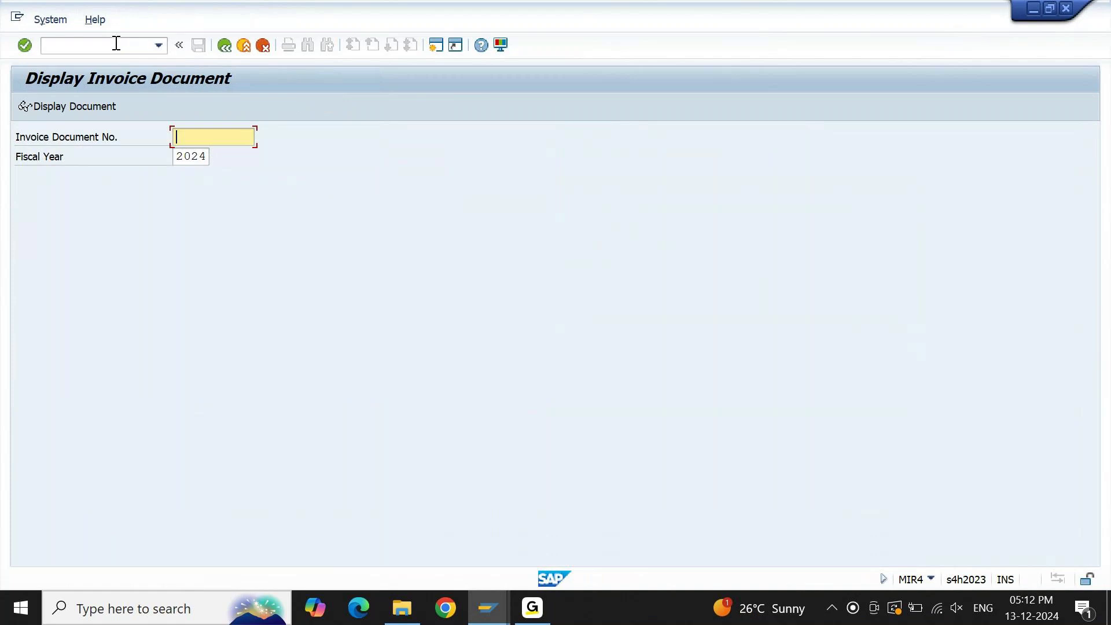
click(75, 109)
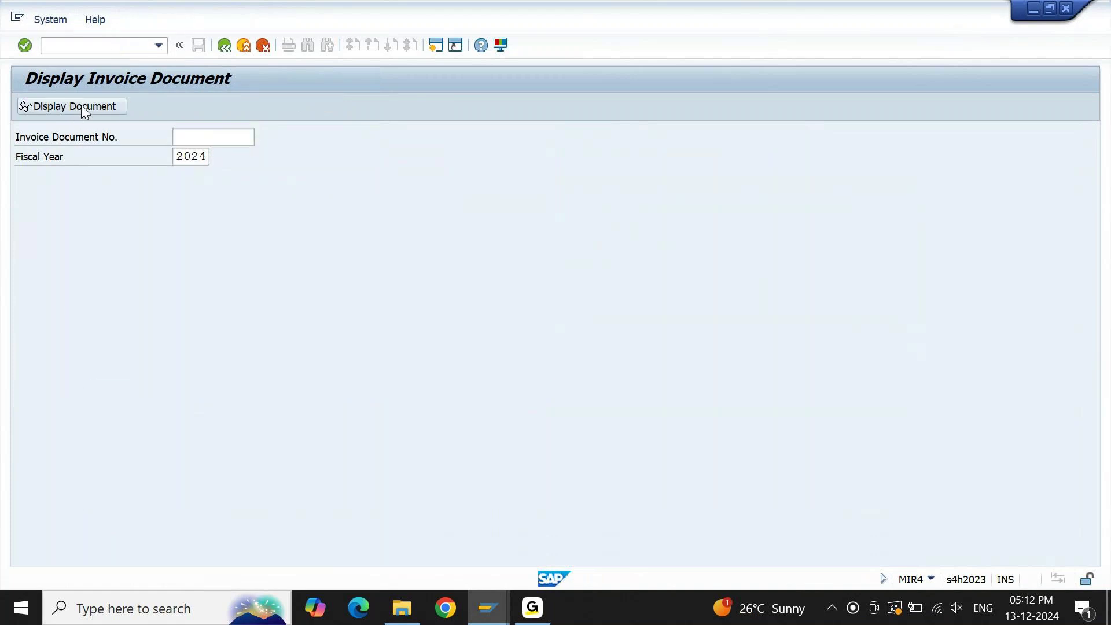
key(Return)
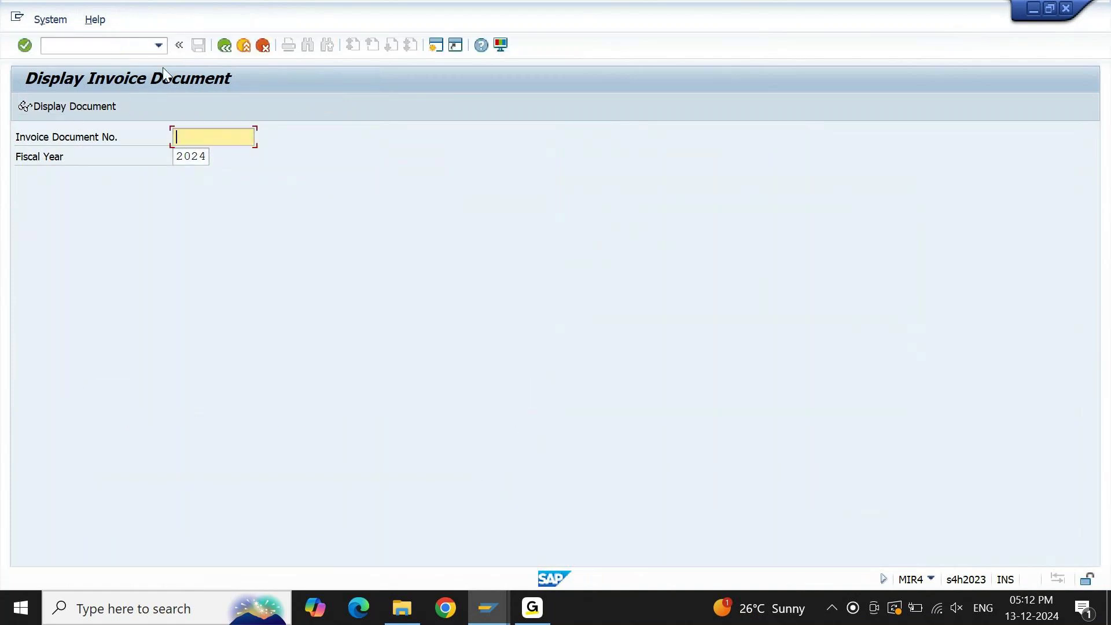
Return to incoming invoice entry and open a second SAP session
click(225, 46)
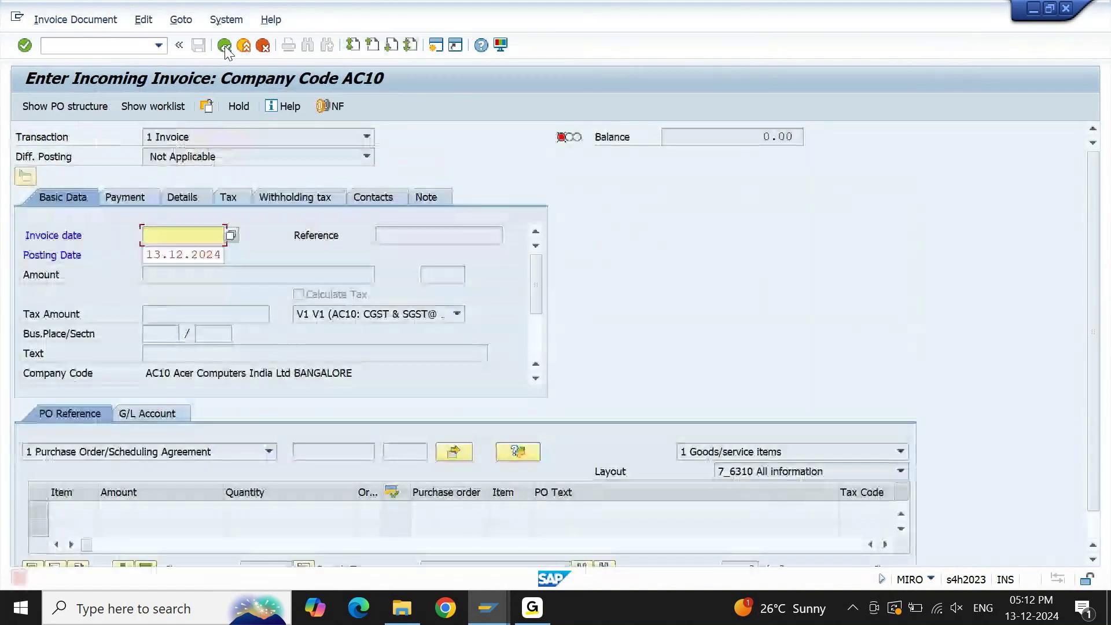
click(224, 46)
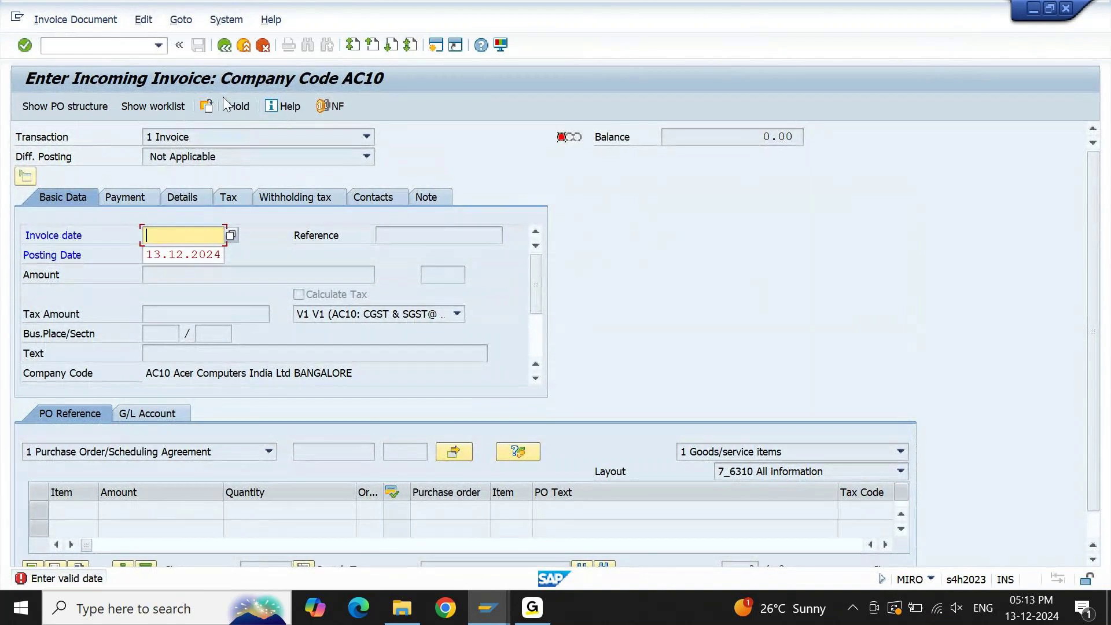
click(438, 46)
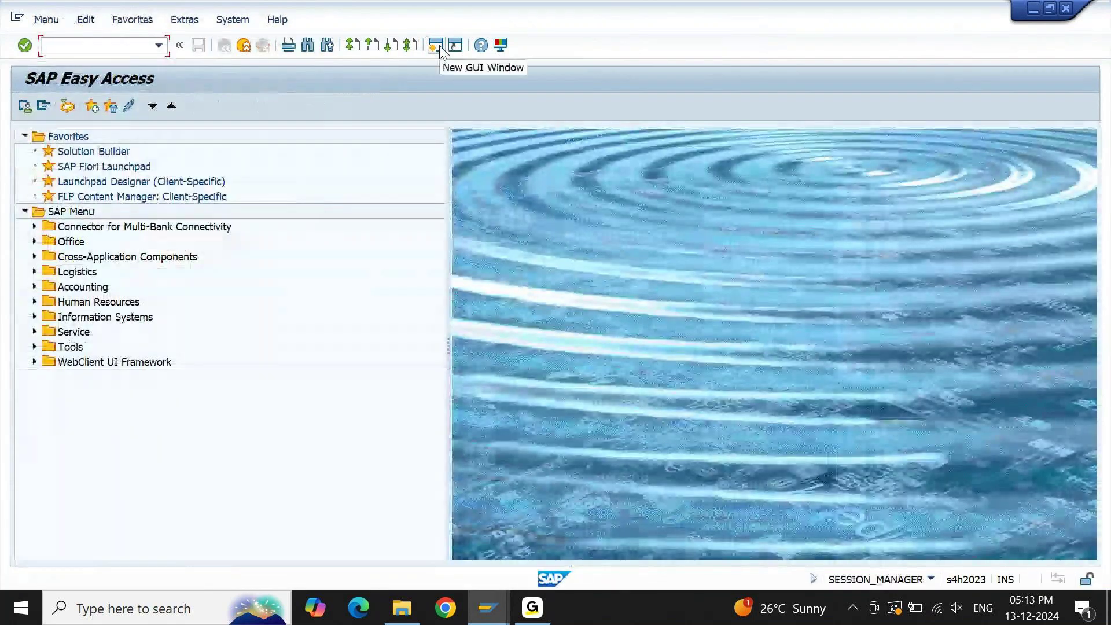
text(ME23N)
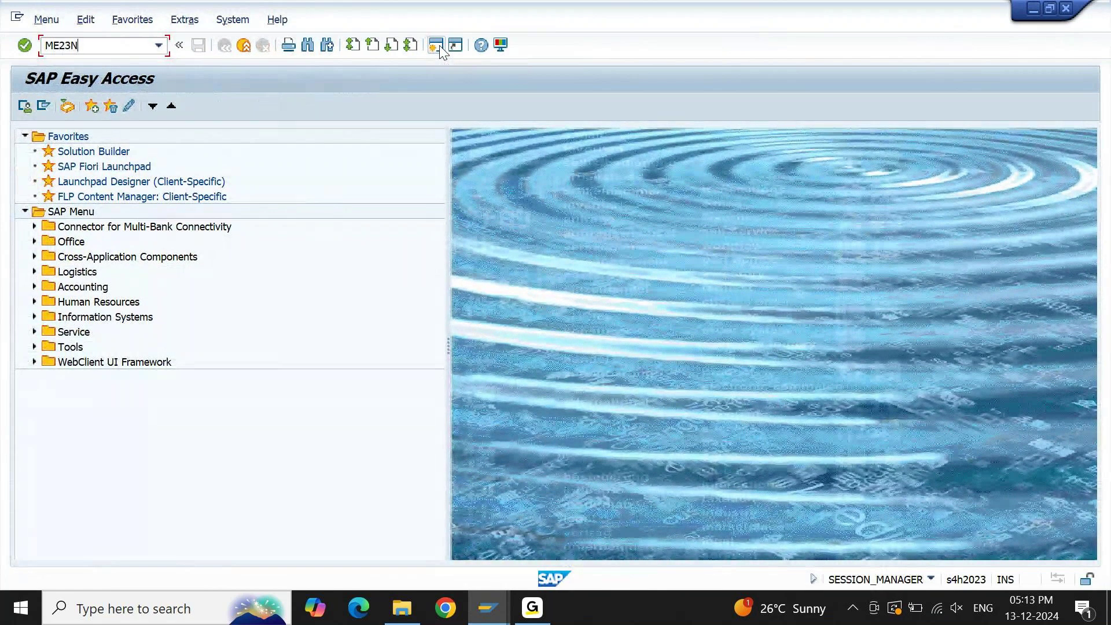
key(Return)
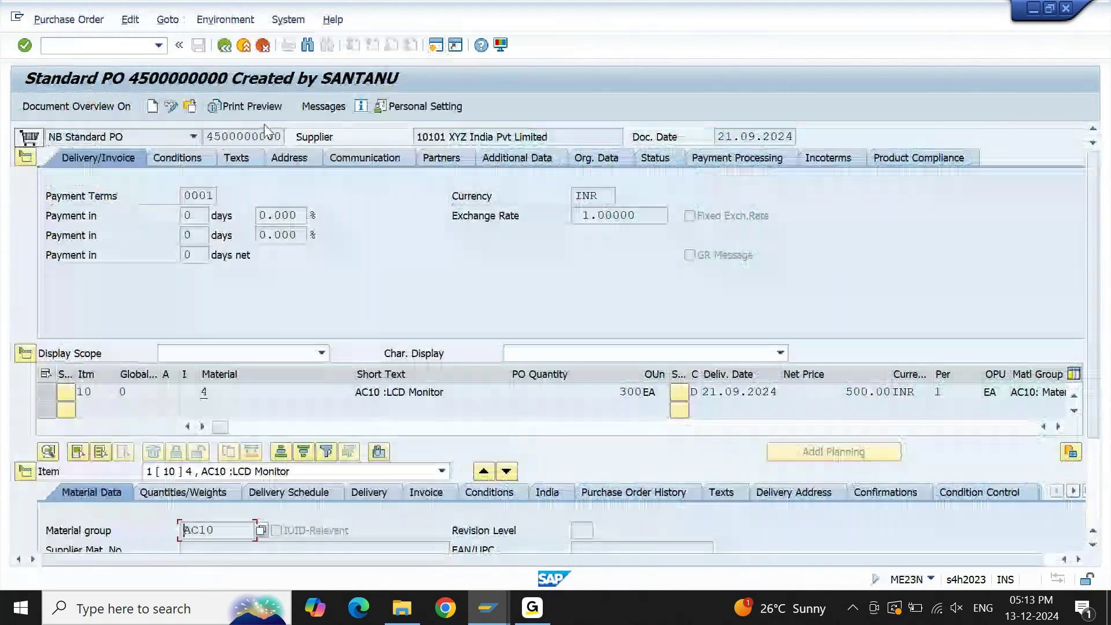
click(190, 107)
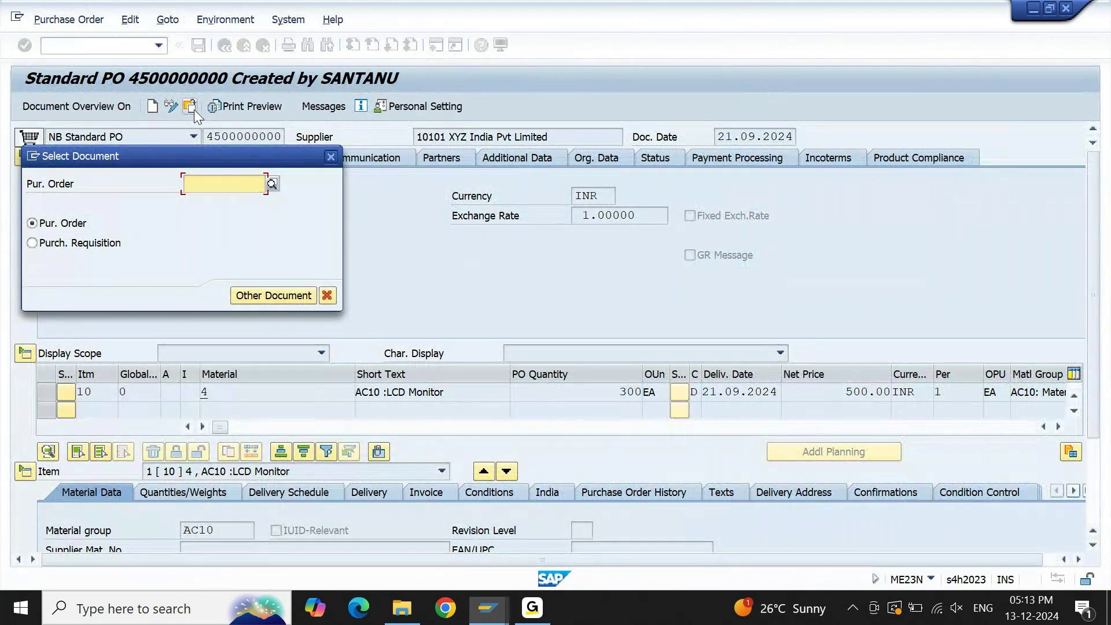
key(BackSpace)
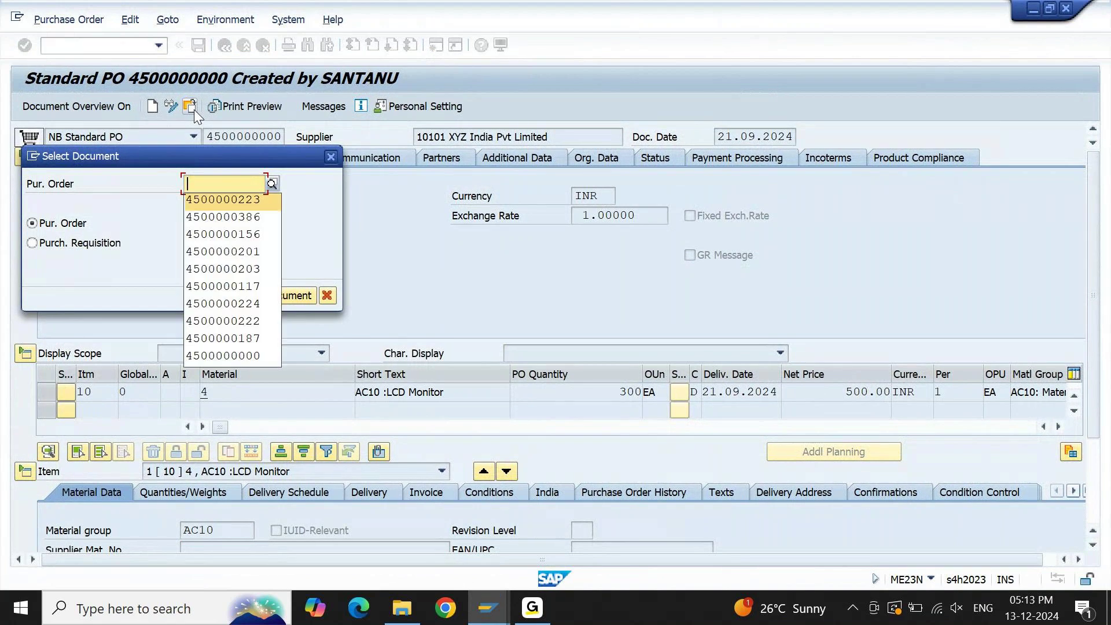
key(Escape)
key(Escape)
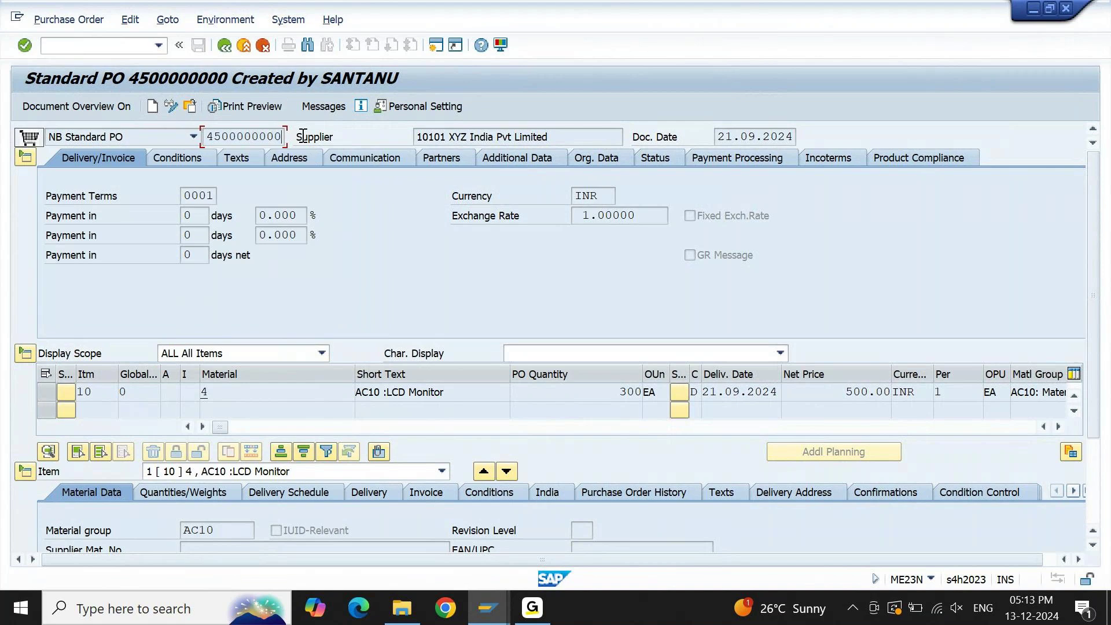
click(190, 108)
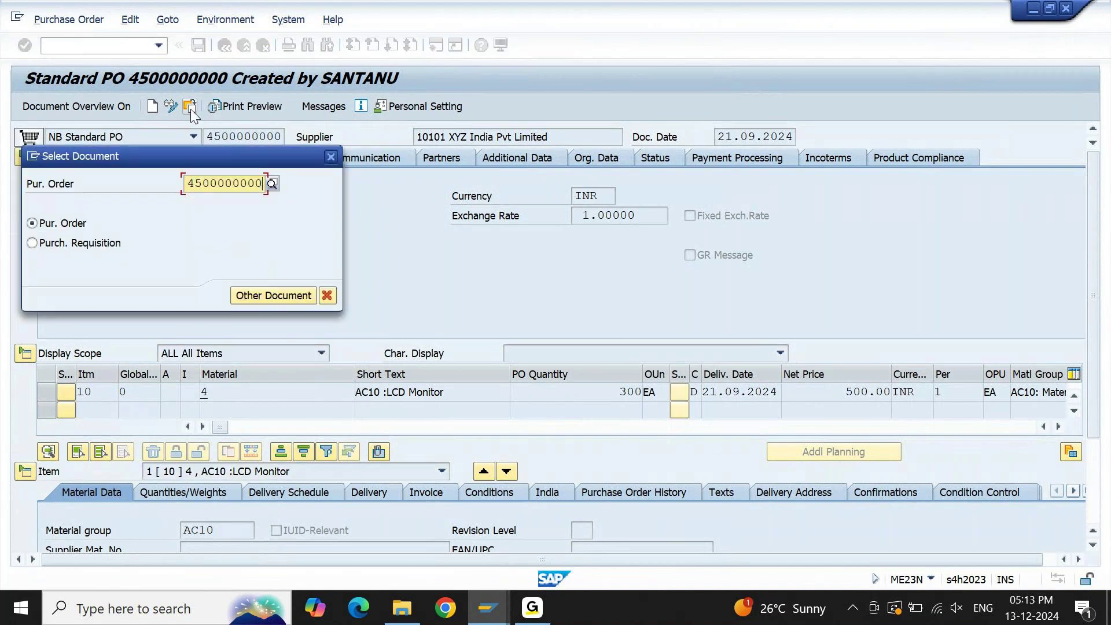
key(BackSpace)
key(BackSpace)
text(61)
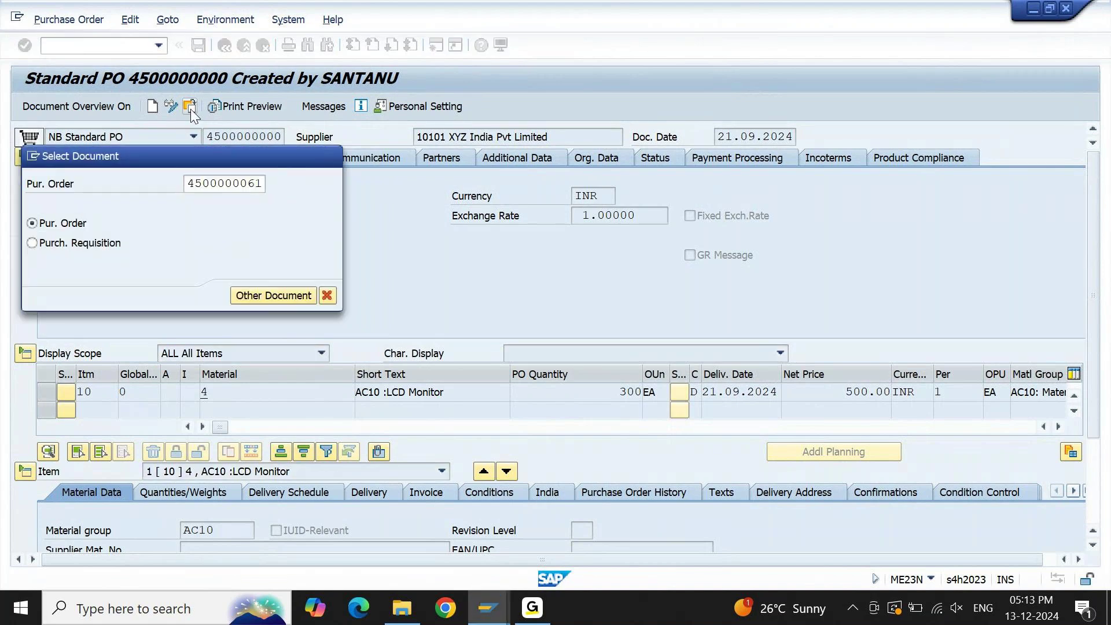
key(Return)
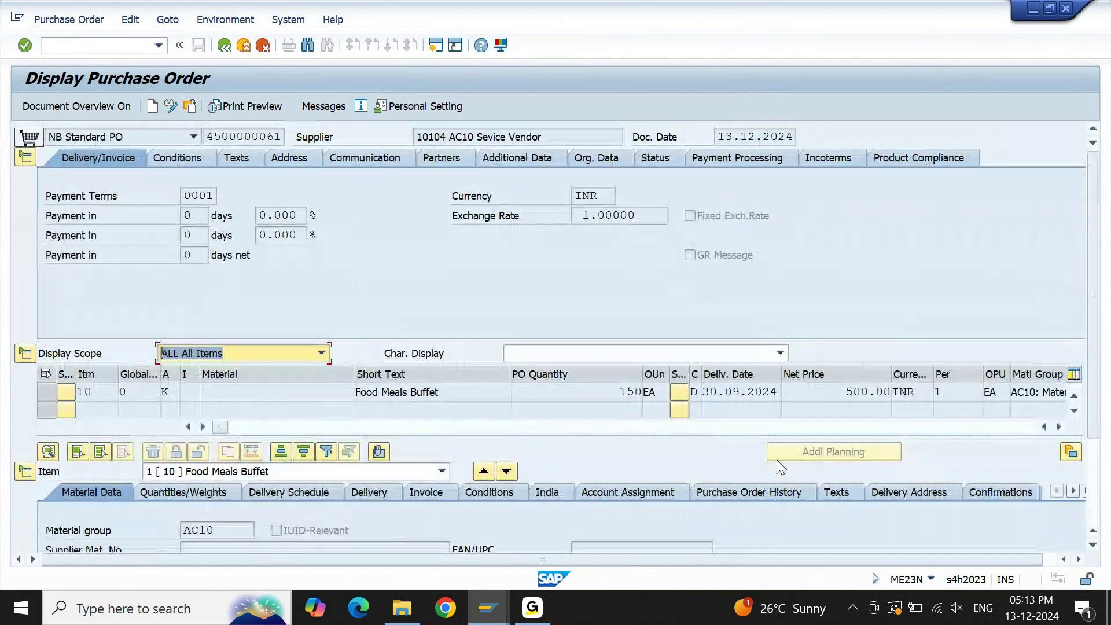
click(769, 495)
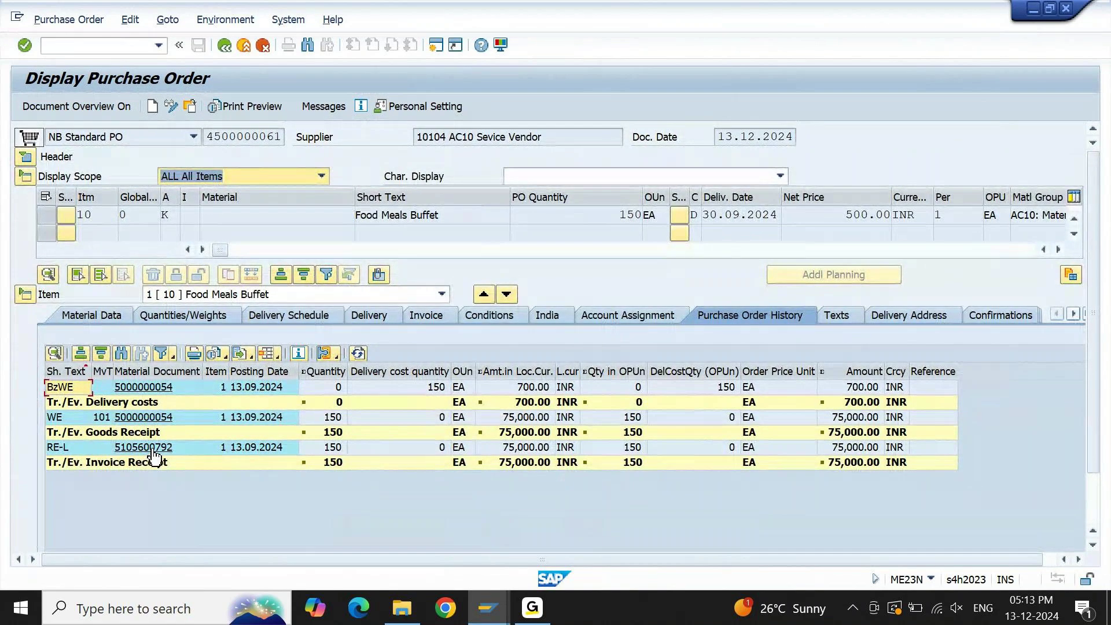
click(152, 449)
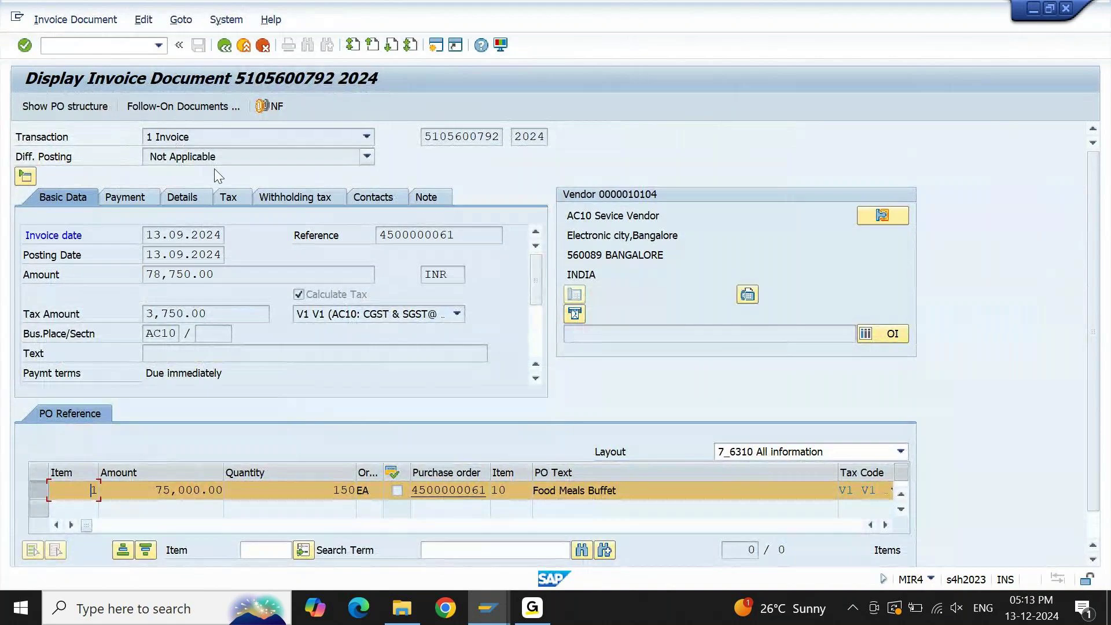
click(212, 106)
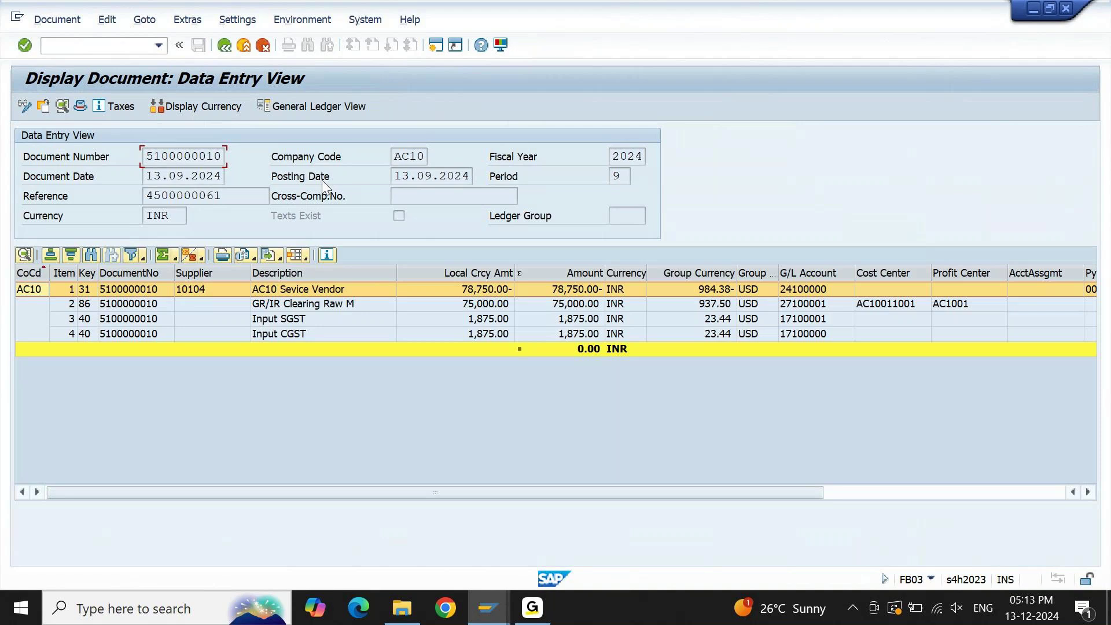
key(shift+Right)
key(shift+Right)
key(shift+Right)
key(shift+Right)
key(shift+Right)
key(shift+Right)
key(shift+Right)
key(shift+Right)
key(shift+Right)
key(shift+Right)
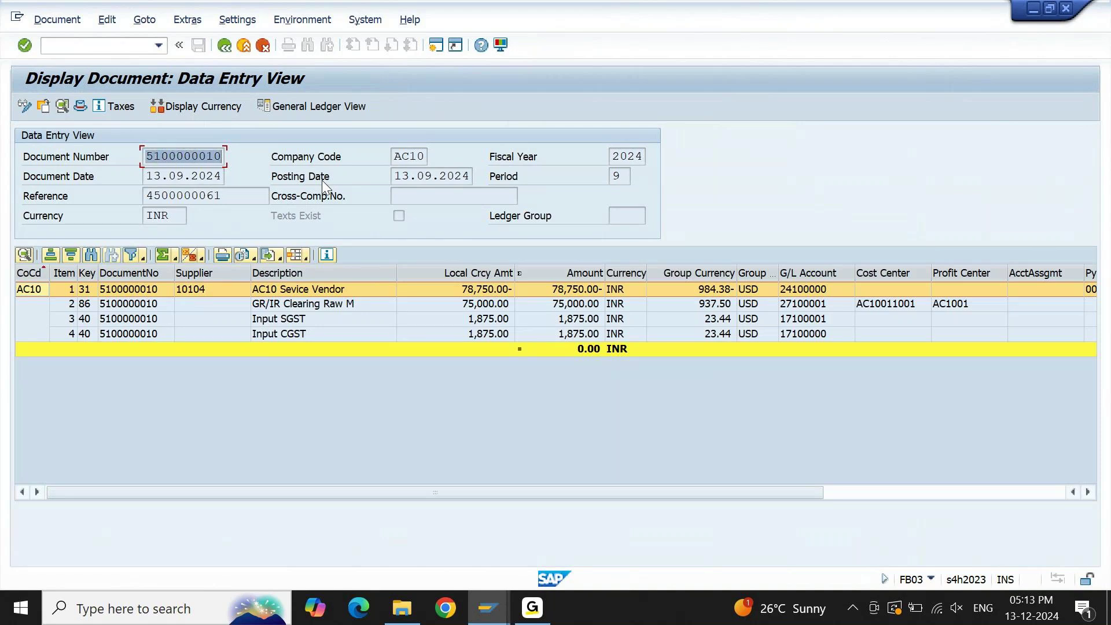
click(225, 47)
click(226, 47)
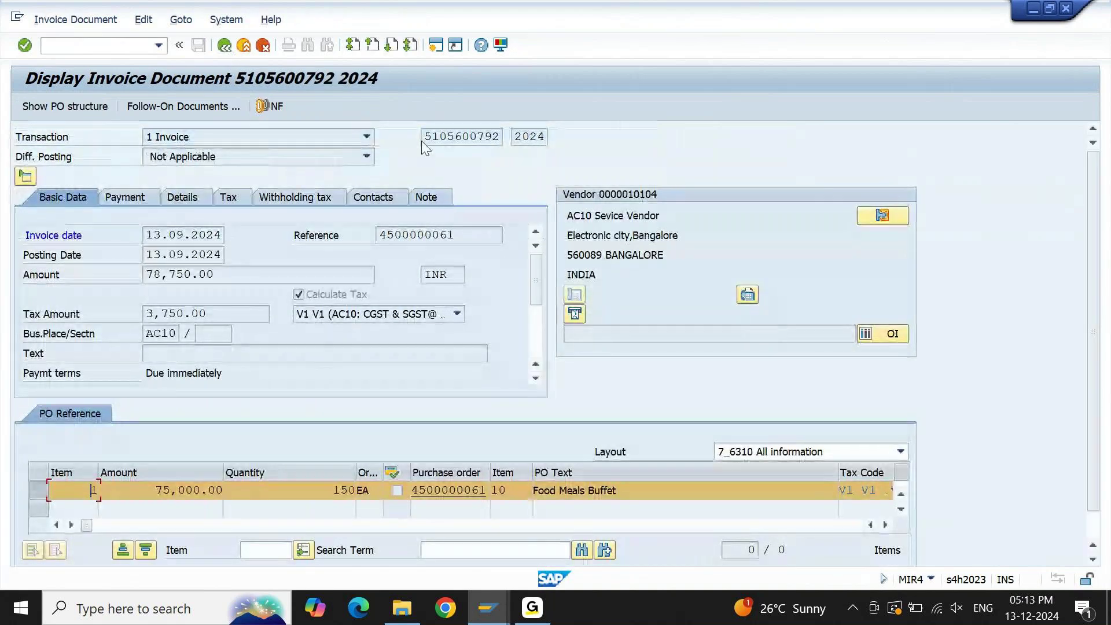
drag(425, 136, 507, 139)
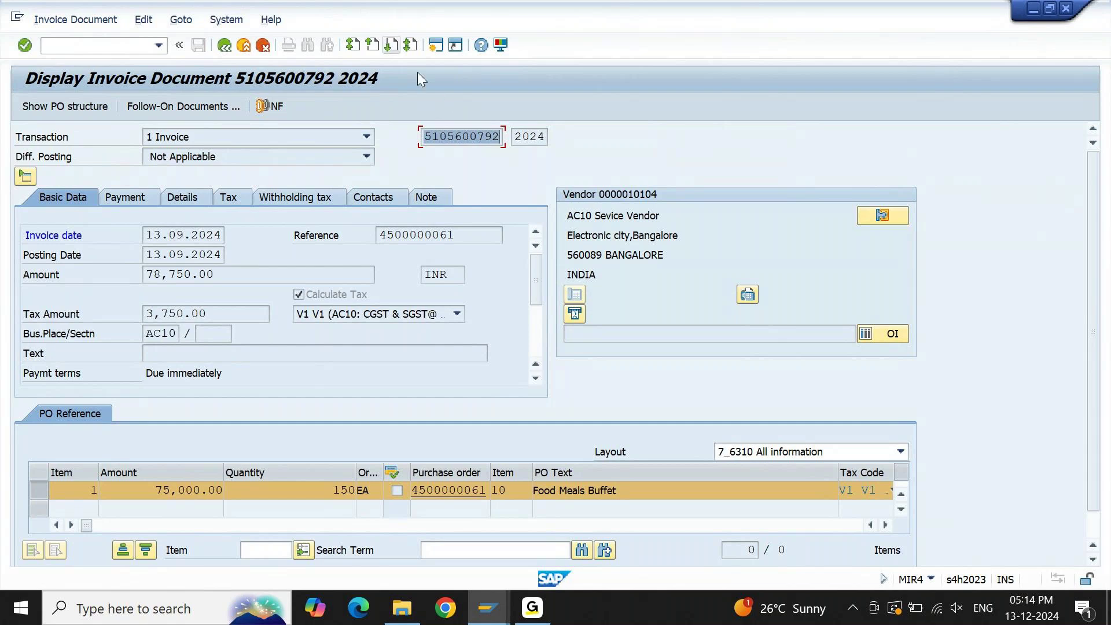
click(118, 45)
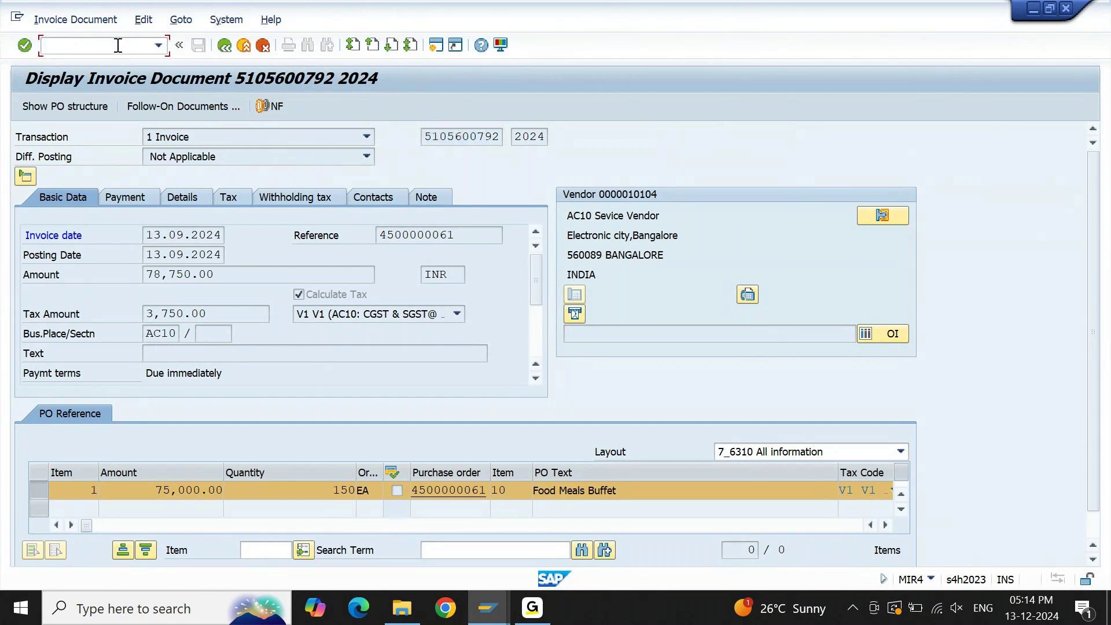
Return to the main menu with /n and open the SU3 user profile
text(/n)
key(Return)
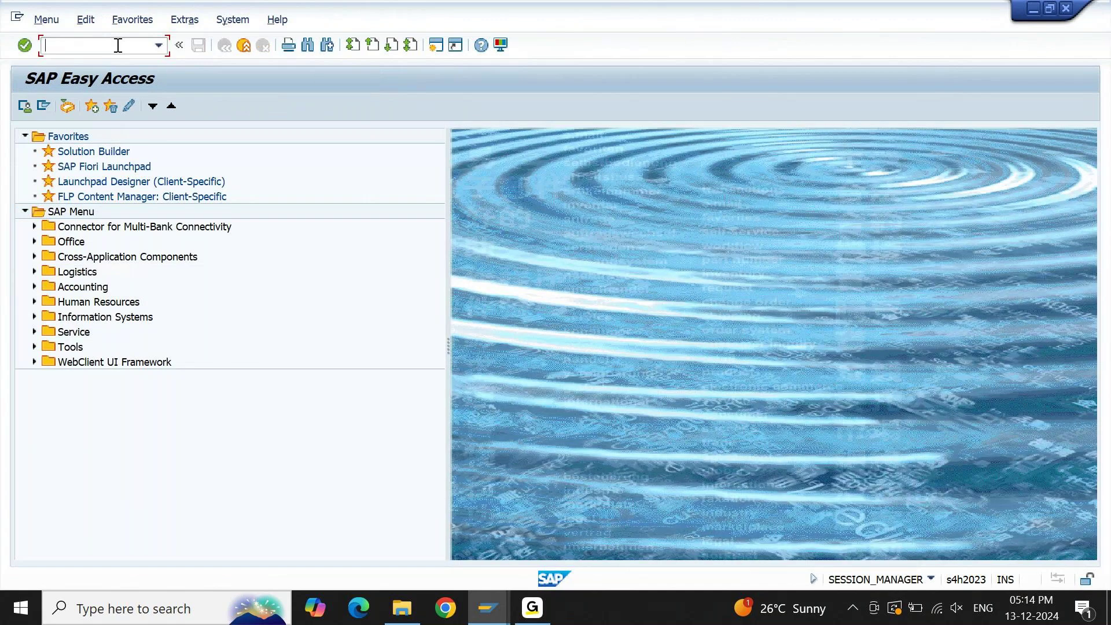
text(SU3)
key(Return)
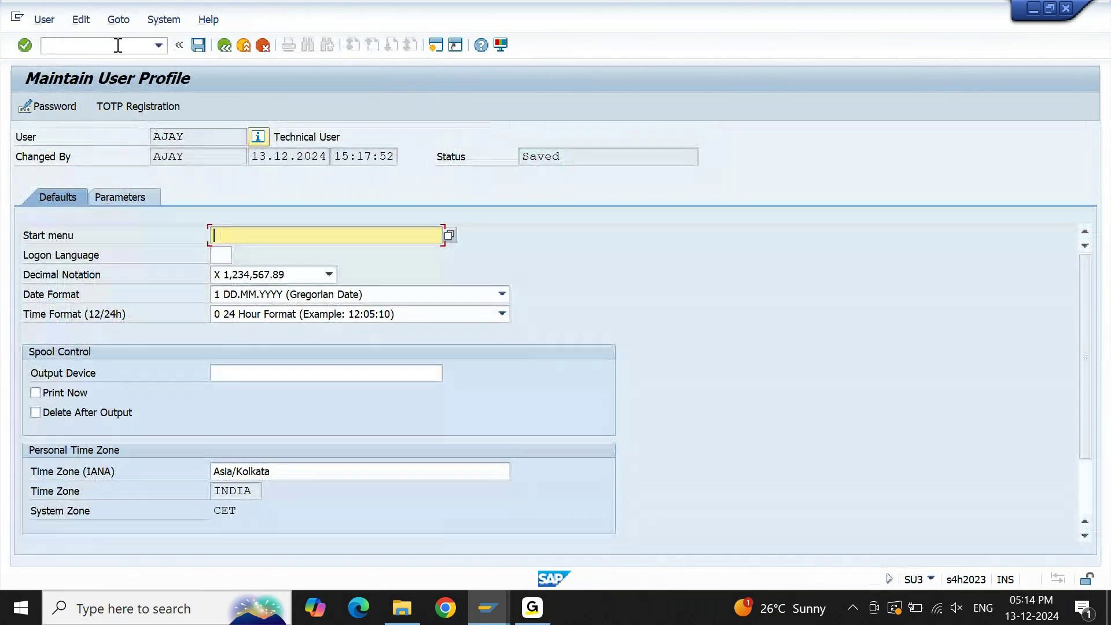
Add user parameter IVFIDISPLAY with value X and save the profile
click(134, 197)
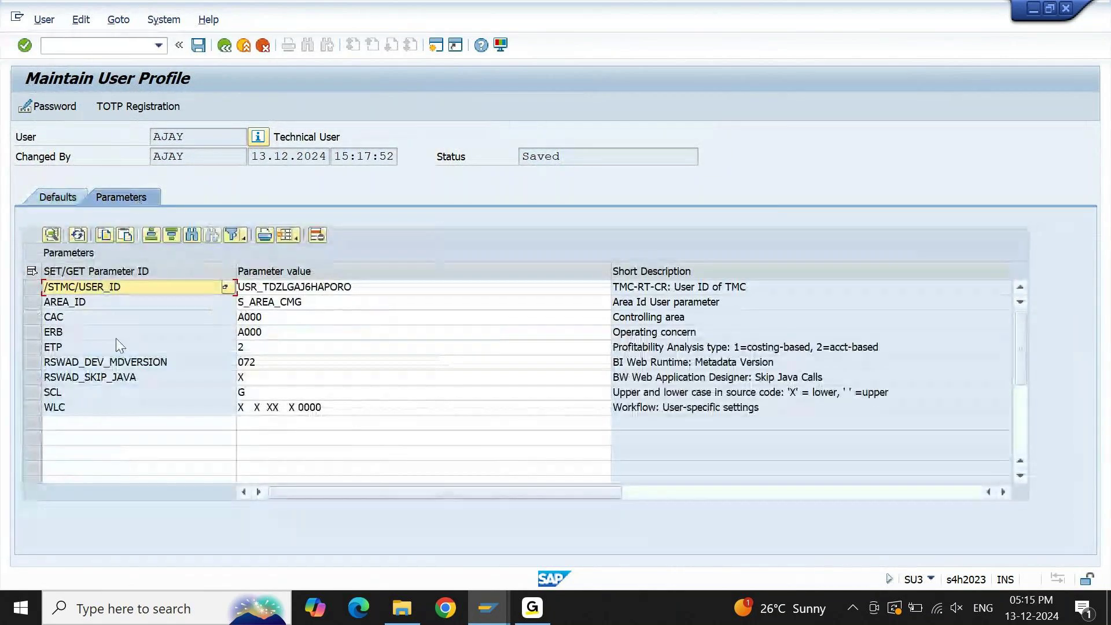
click(114, 426)
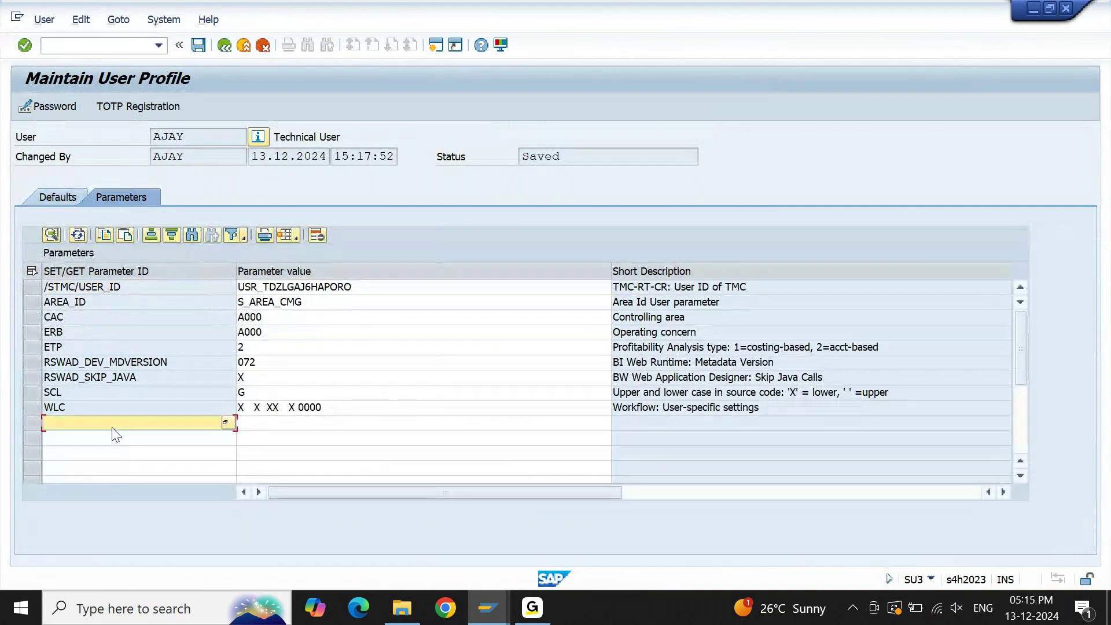
text(I)
key(Down)
key(Return)
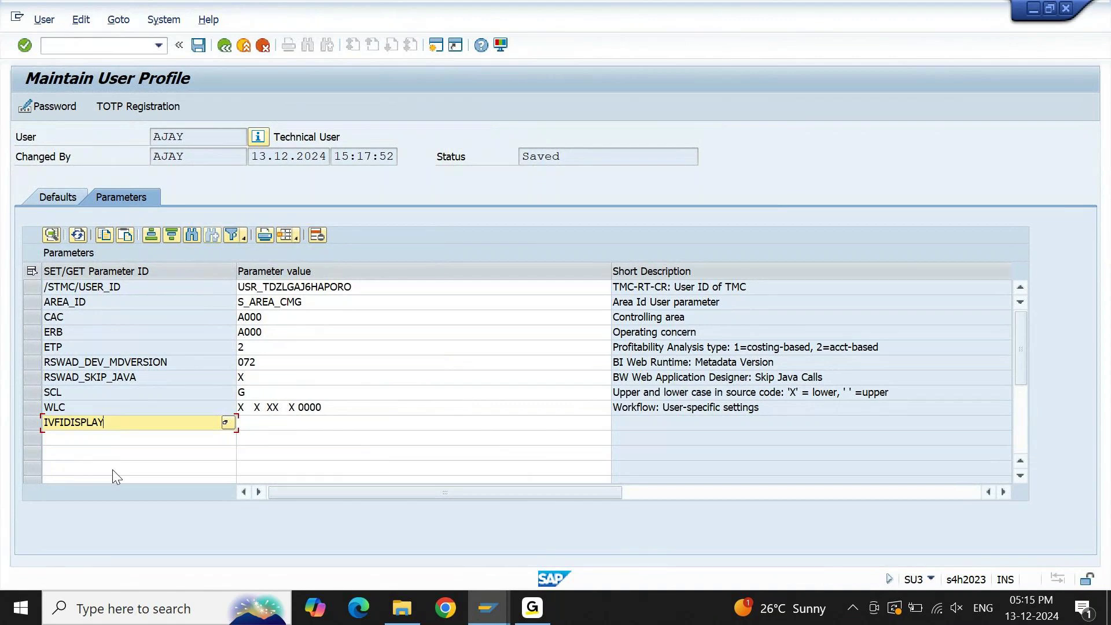
key(Return)
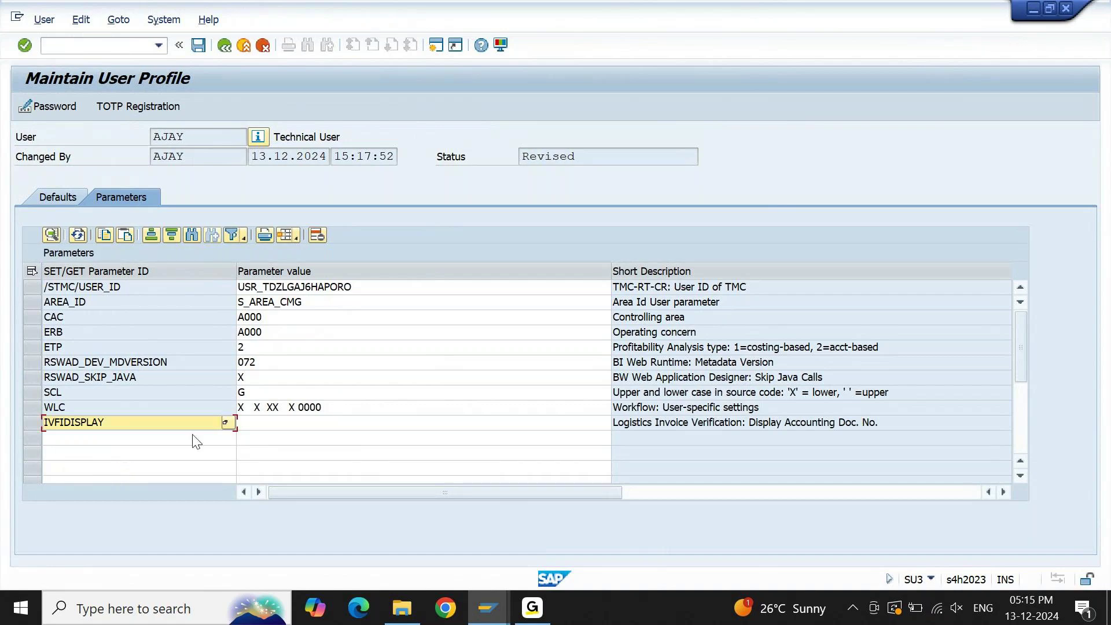
click(264, 429)
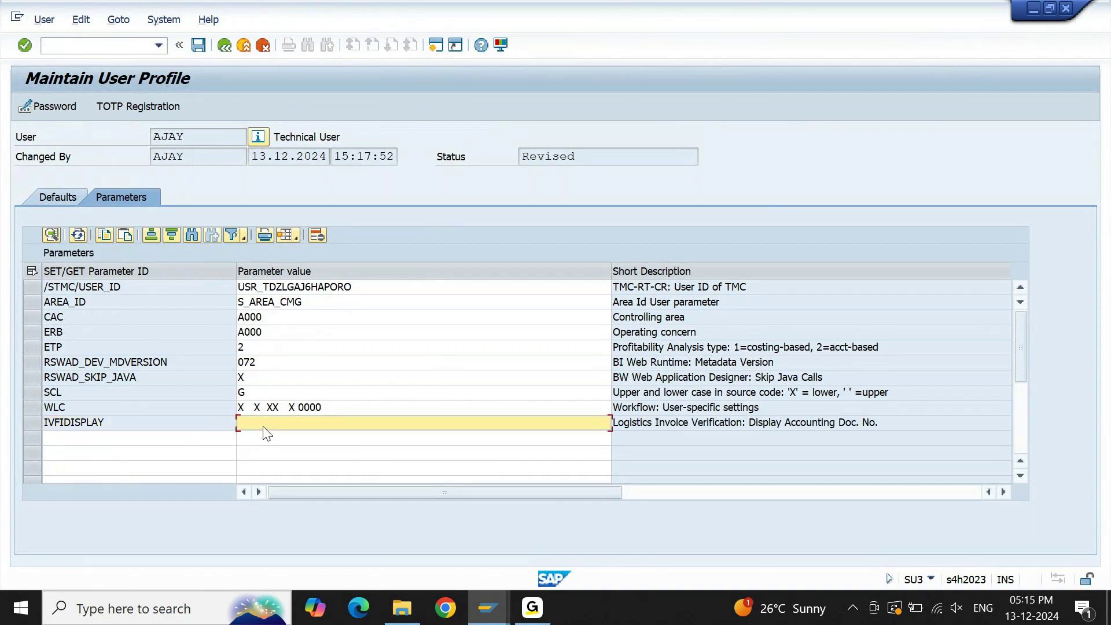
text(X)
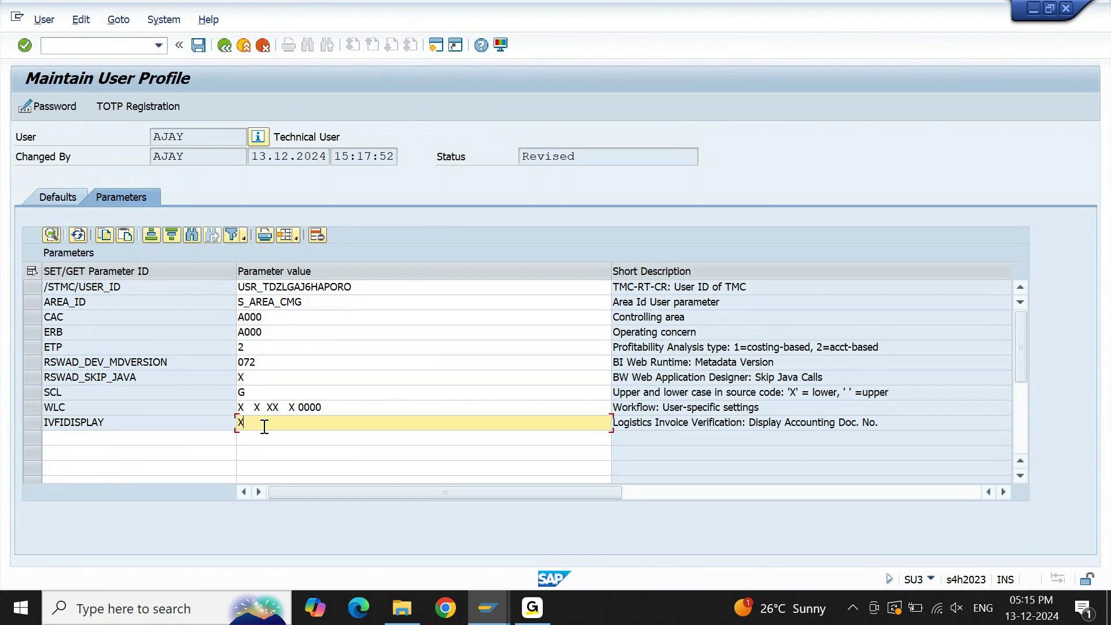
key(ctrl+s)
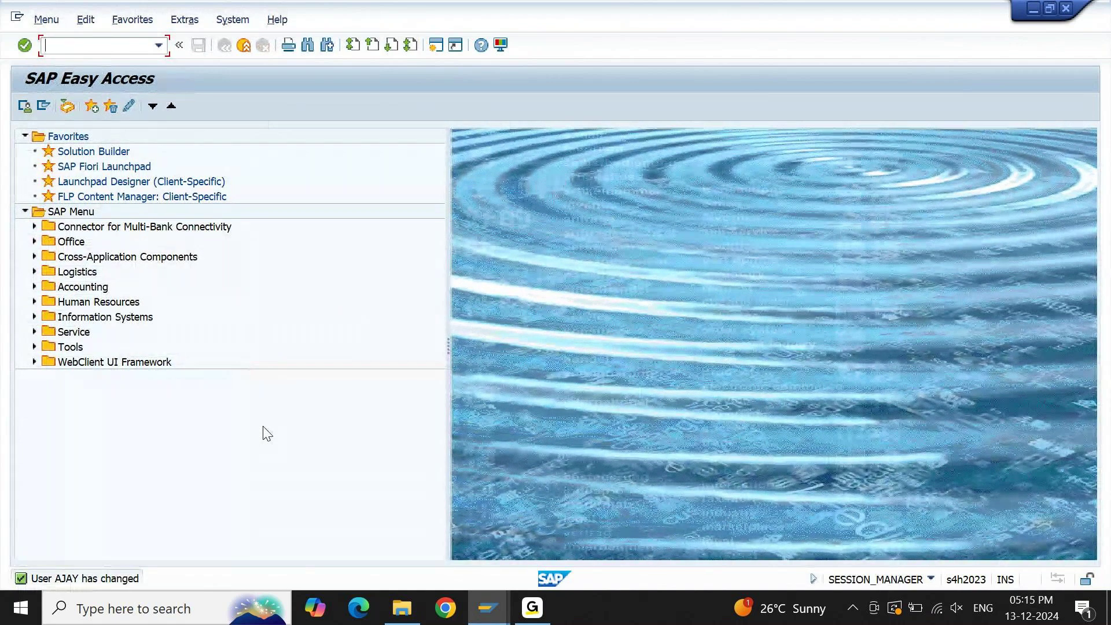
Reopen SU3 and check the parameter list shows IVFIDISPLAY with value X
text(SU3)
key(Return)
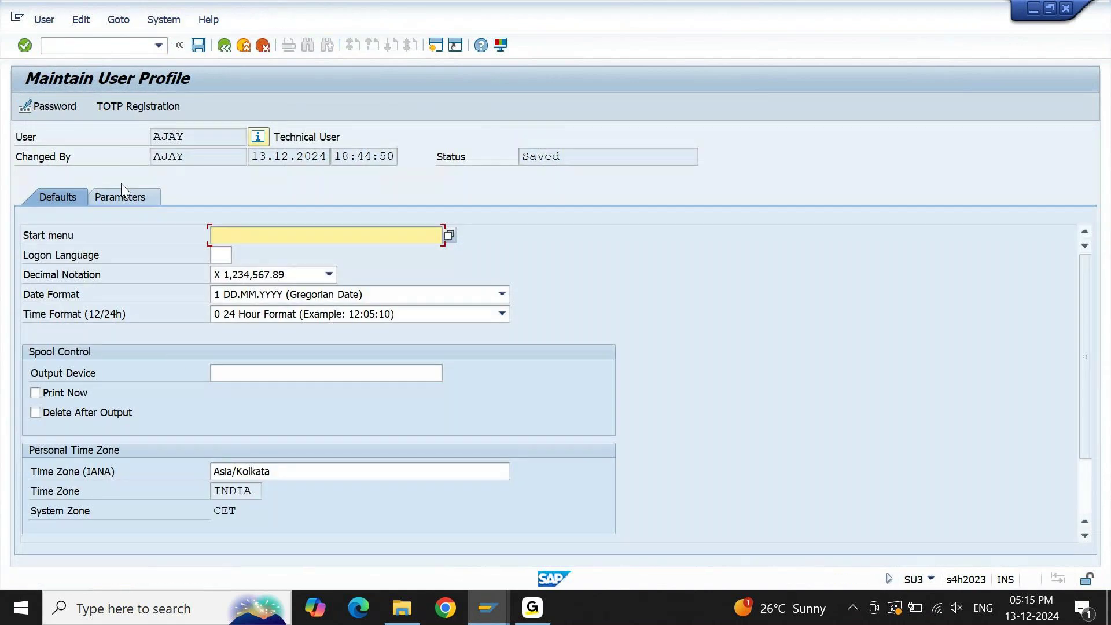
click(124, 197)
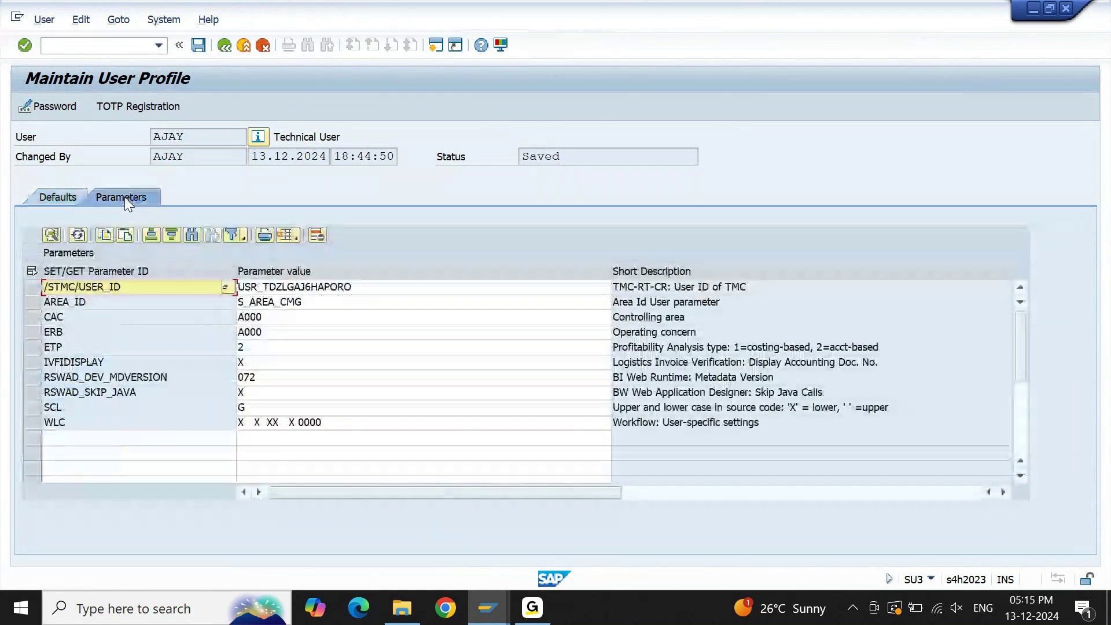
click(34, 368)
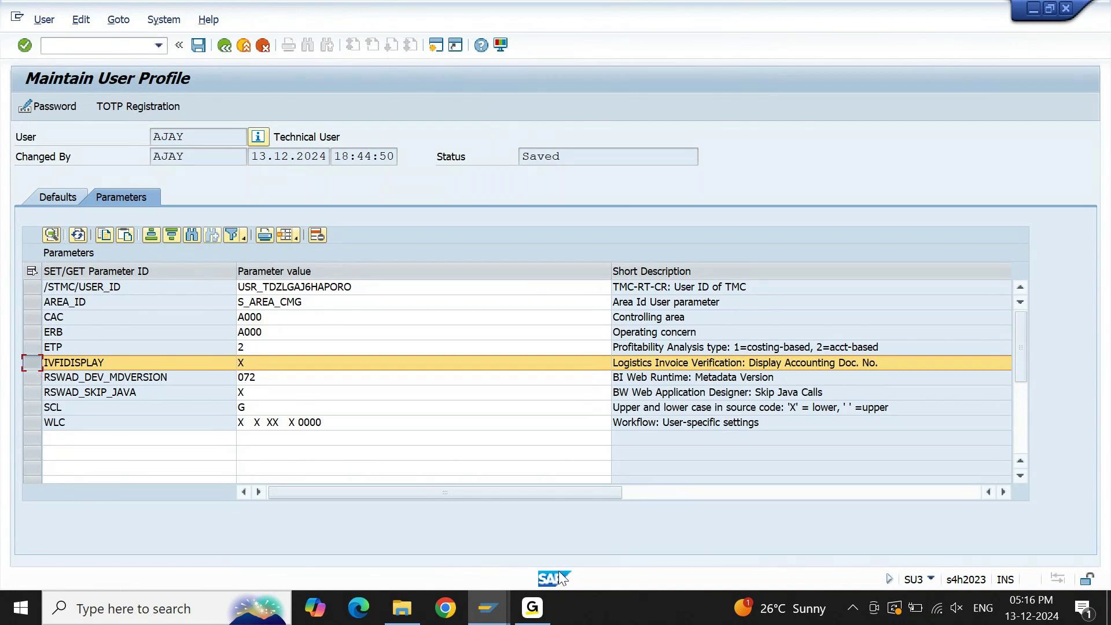
Switch to the invoice window and restart invoice entry with /nmiro
mouse_move(489, 617)
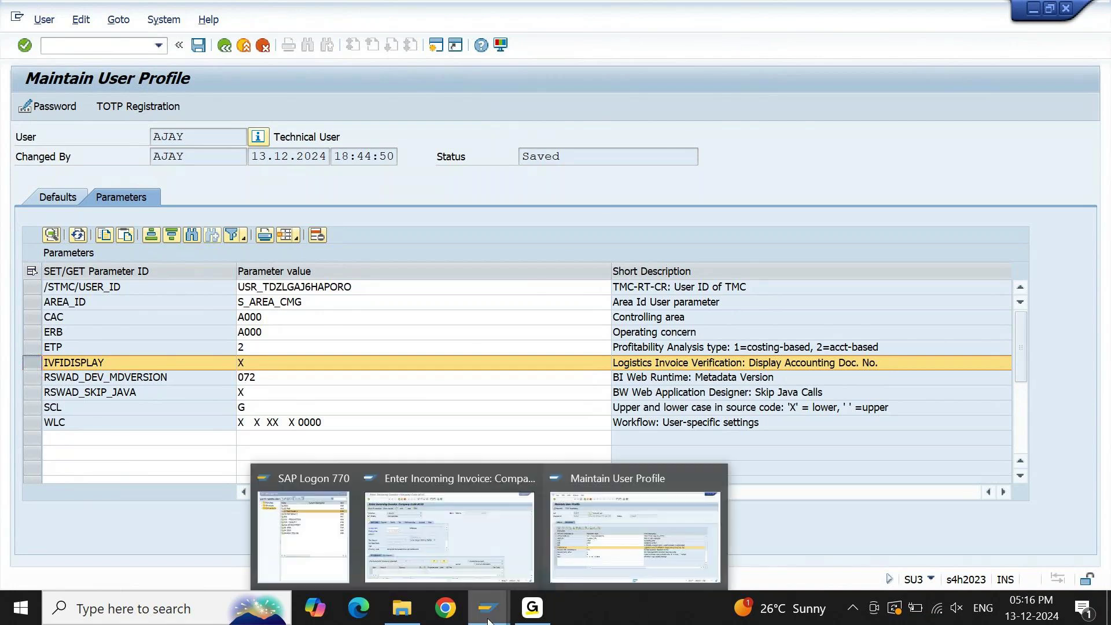
click(460, 544)
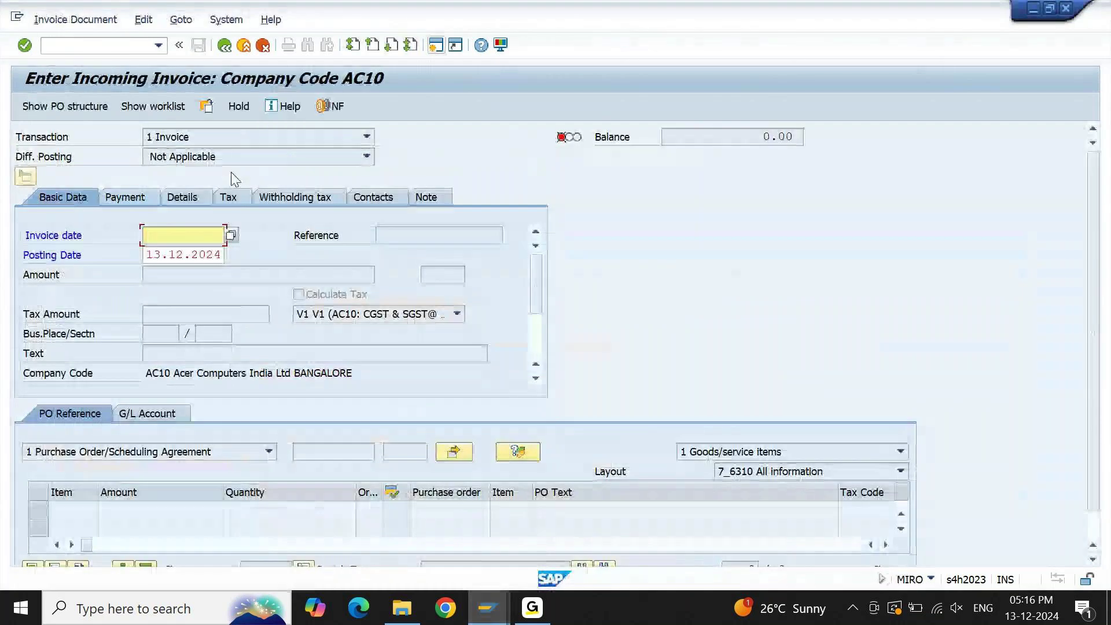
click(69, 44)
text(/)
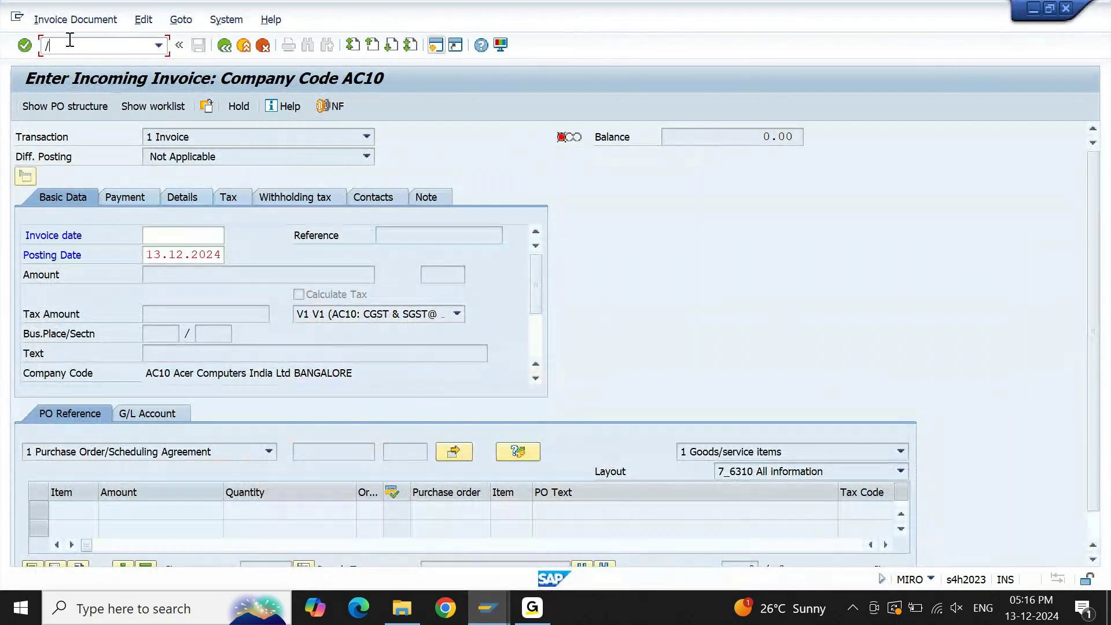
text(nmiro)
key(Return)
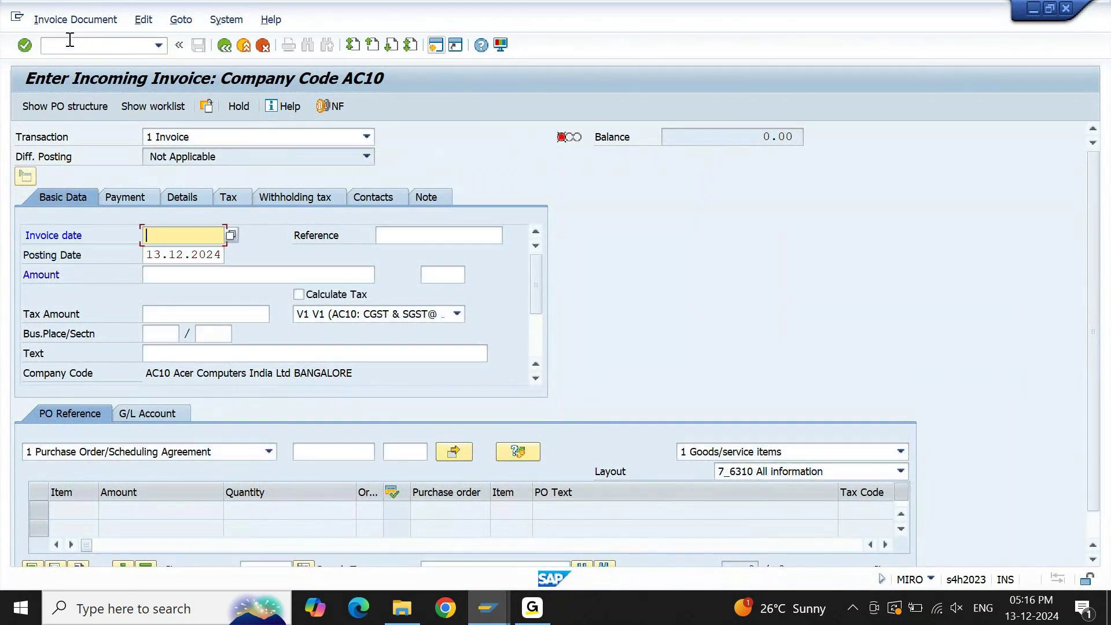
key(Down)
key(Tab)
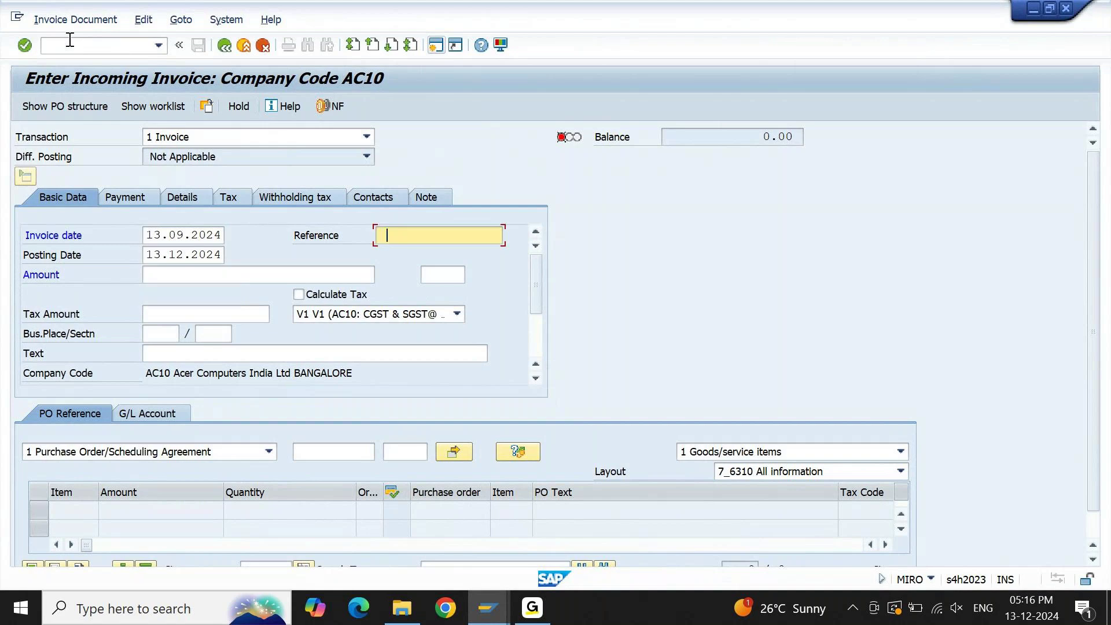
text(4500000061)
key(BackSpace)
text(2)
key(Tab)
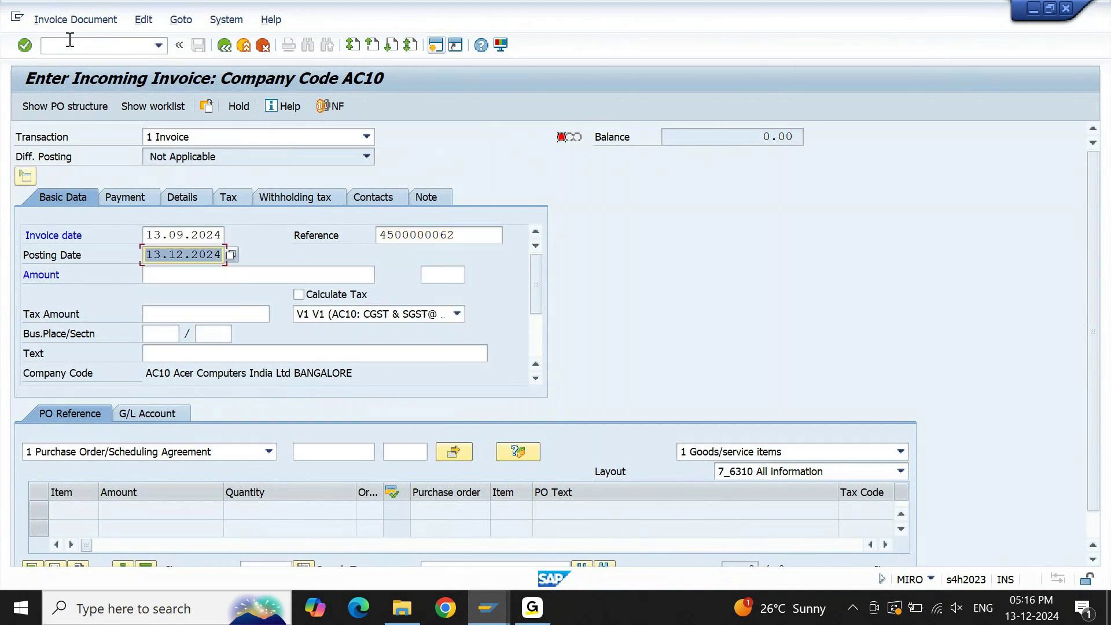
key(BackSpace)
key(Down)
key(Tab)
key(Tab)
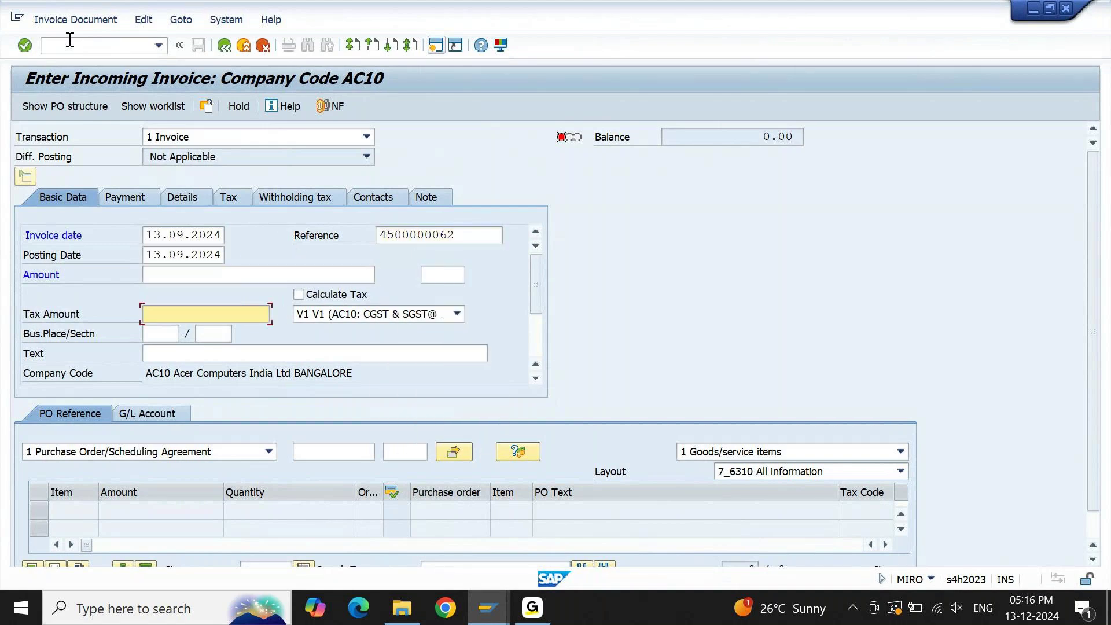
click(299, 295)
key(Return)
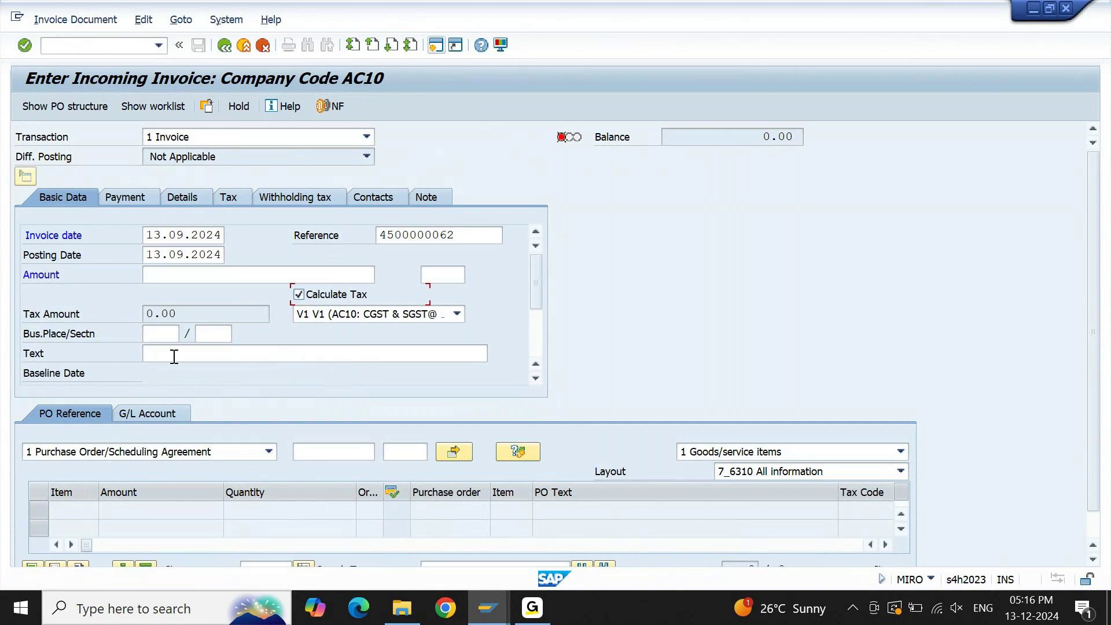
click(160, 333)
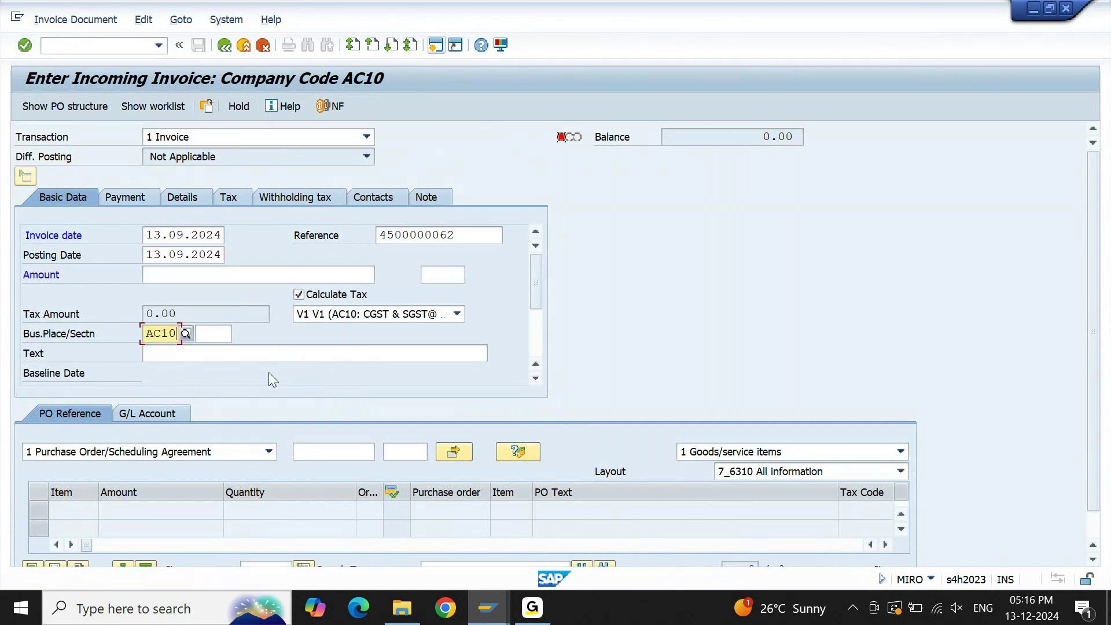
click(313, 452)
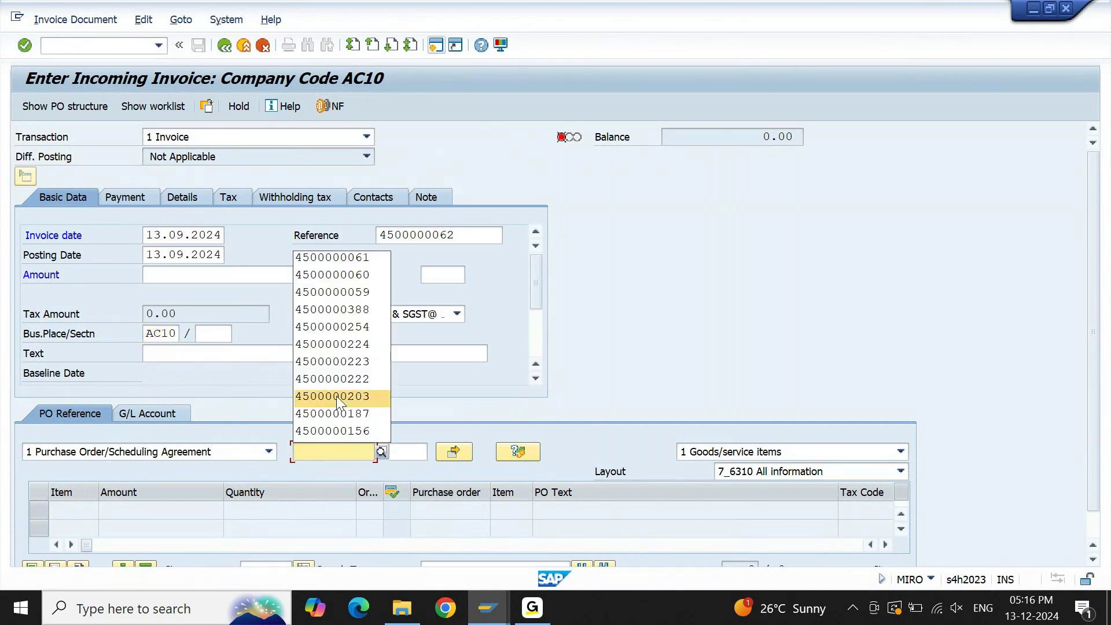
click(368, 259)
key(BackSpace)
text(2)
key(Return)
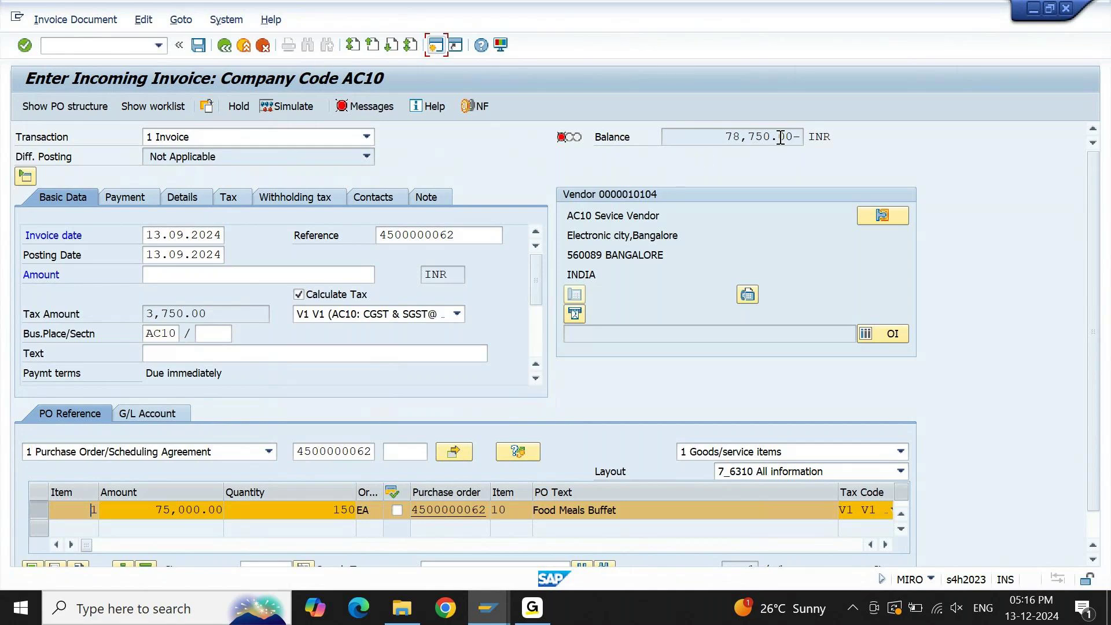
Enter the 78,750.00 balance as the invoice amount and acknowledge the due-date warning
drag(794, 139, 721, 144)
key(ctrl+c)
click(716, 145)
click(171, 272)
key(ctrl+v)
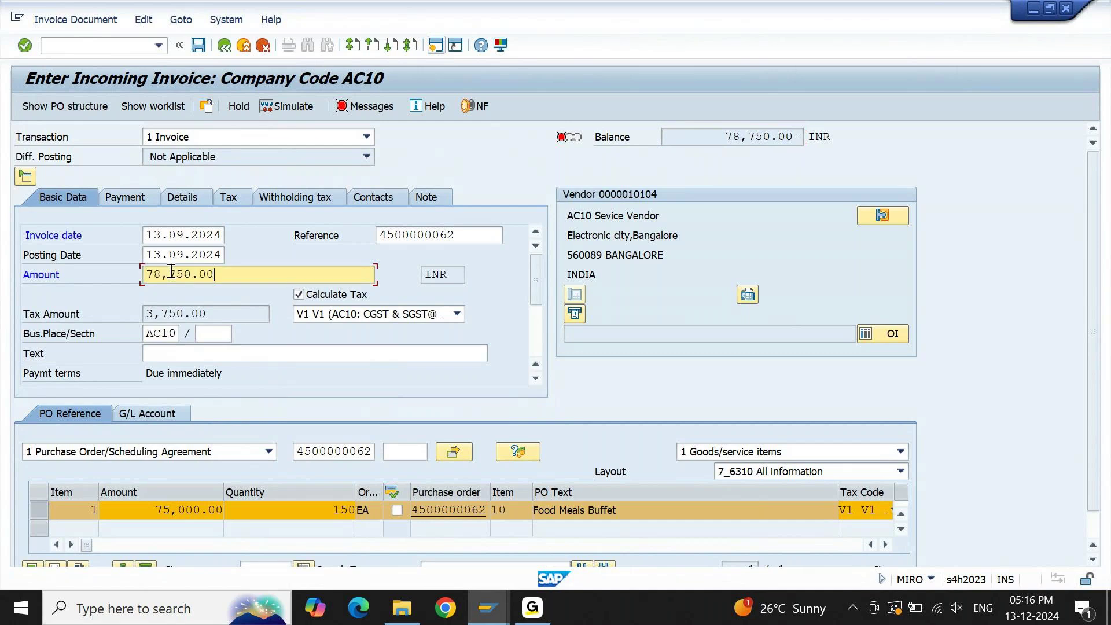
key(Return)
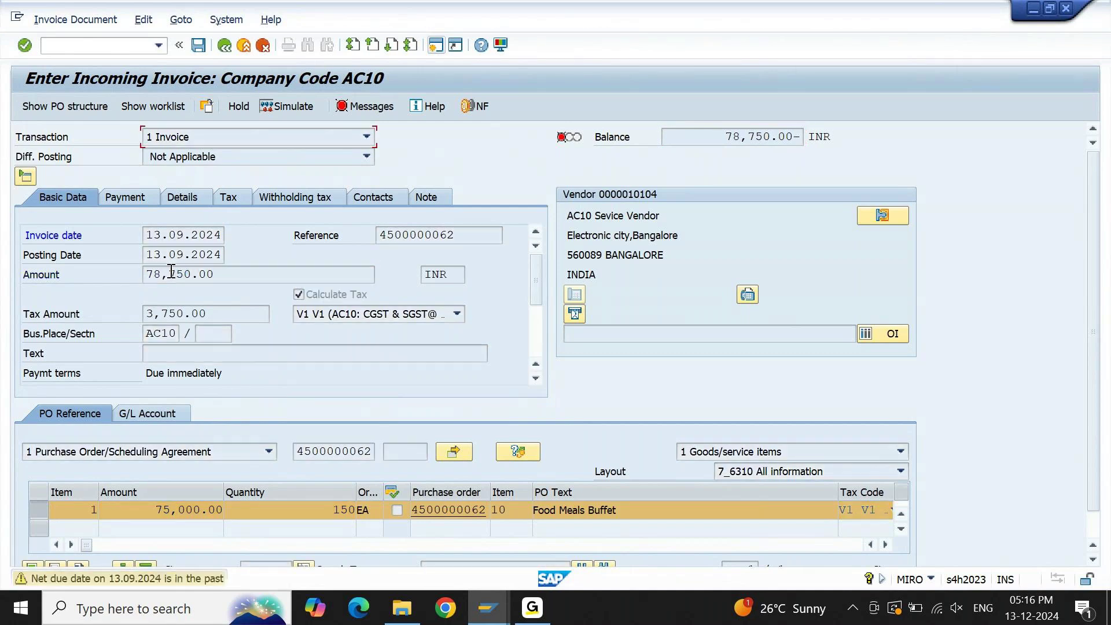
key(Return)
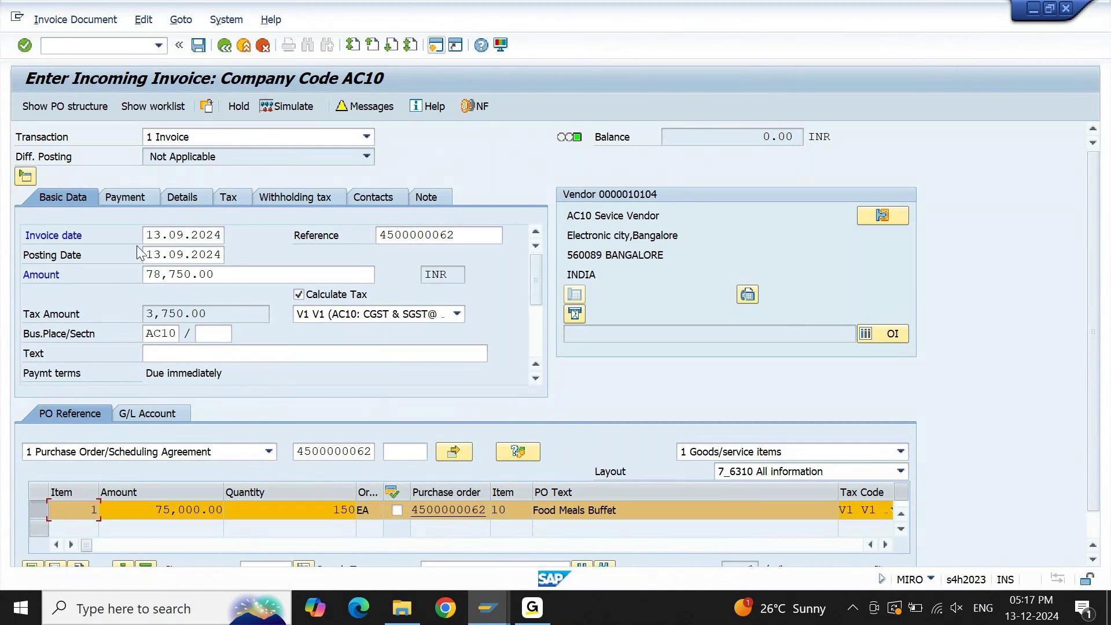
click(199, 46)
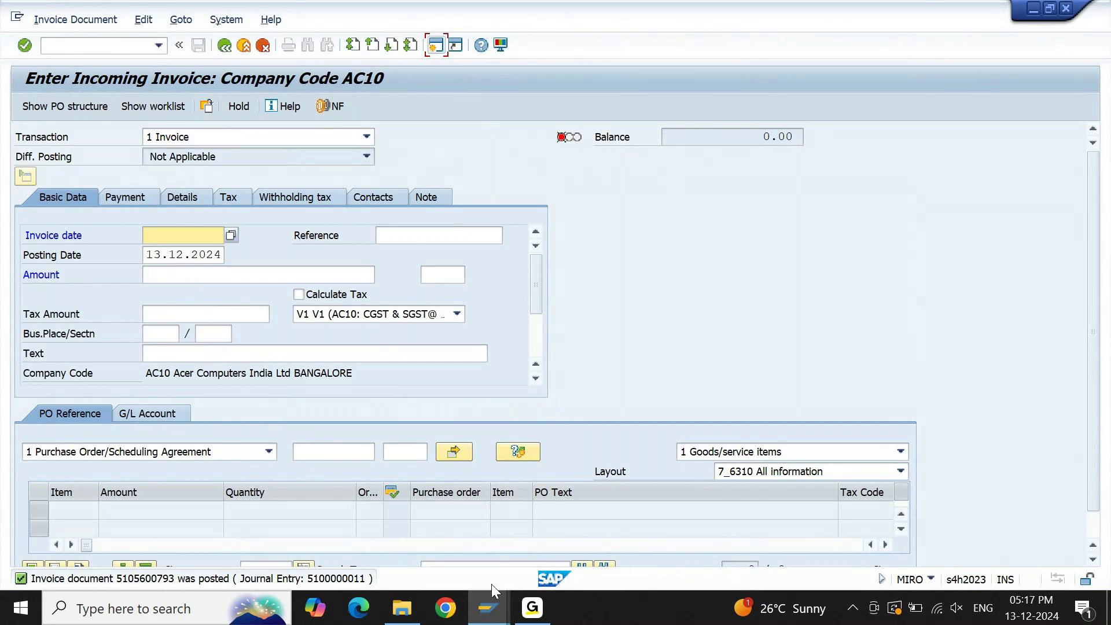
Bring the Maintain User Profile window back to the front from the taskbar
click(489, 615)
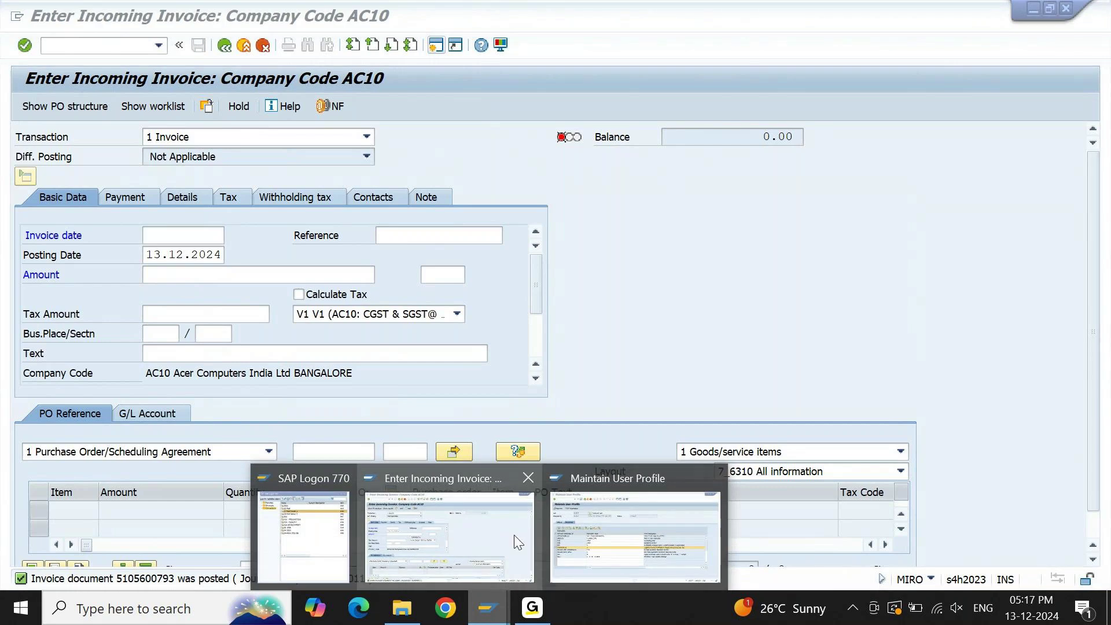
click(606, 536)
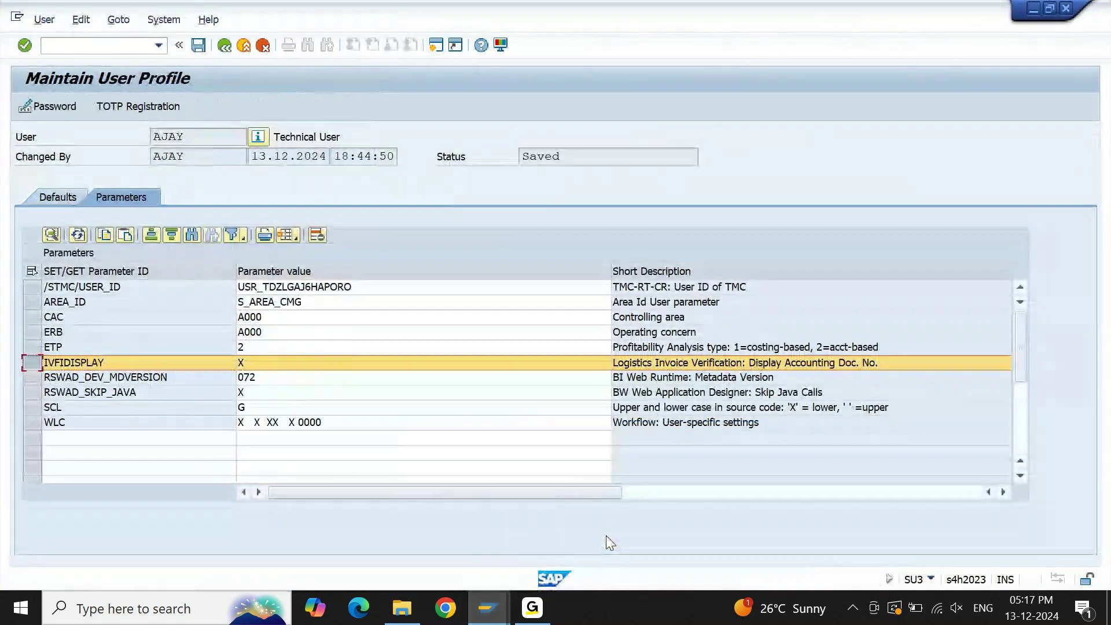